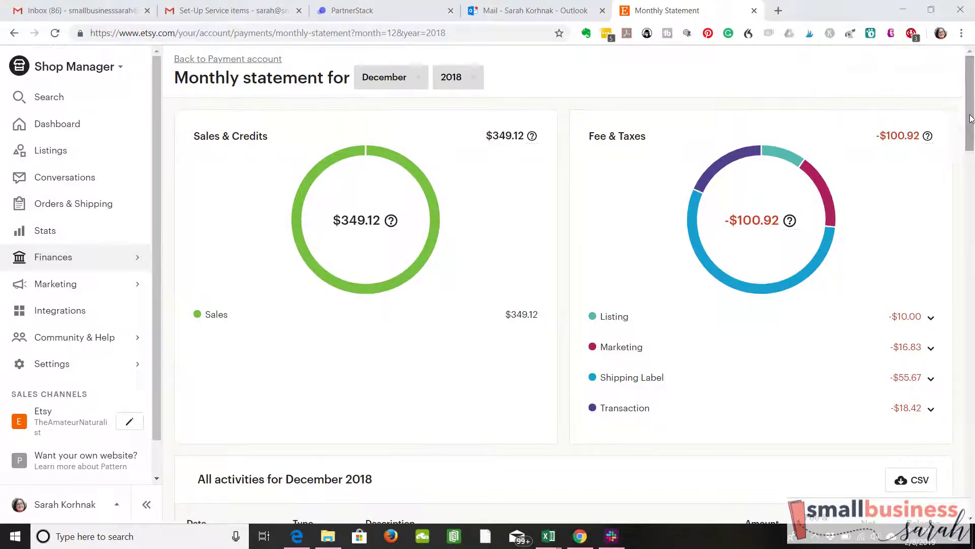
- Switch to the EtsySoldOrders2018-4 (1) workbook in Excel and review the row 17 totals for order value, delivery and card processing
left_click_drag(971, 127, 970, 181)
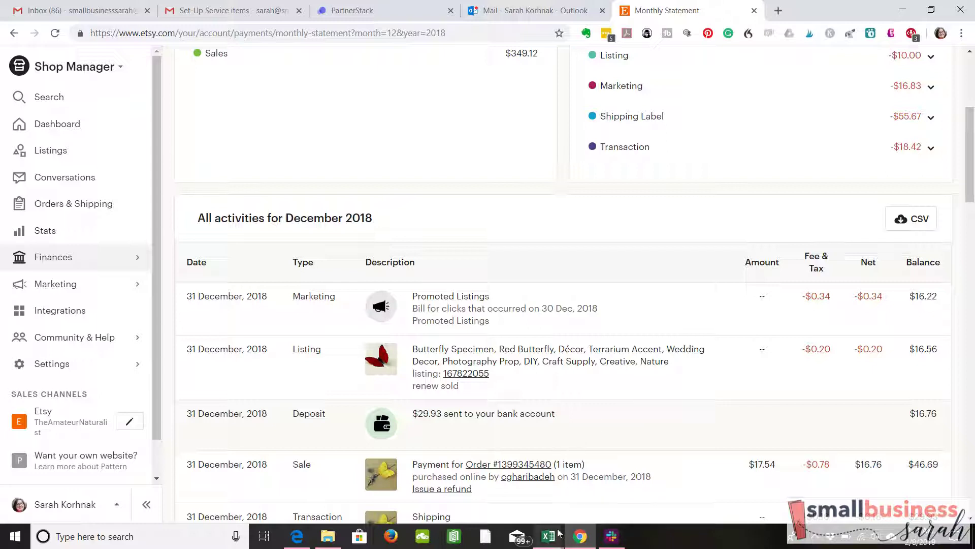
mouse_move(559, 538)
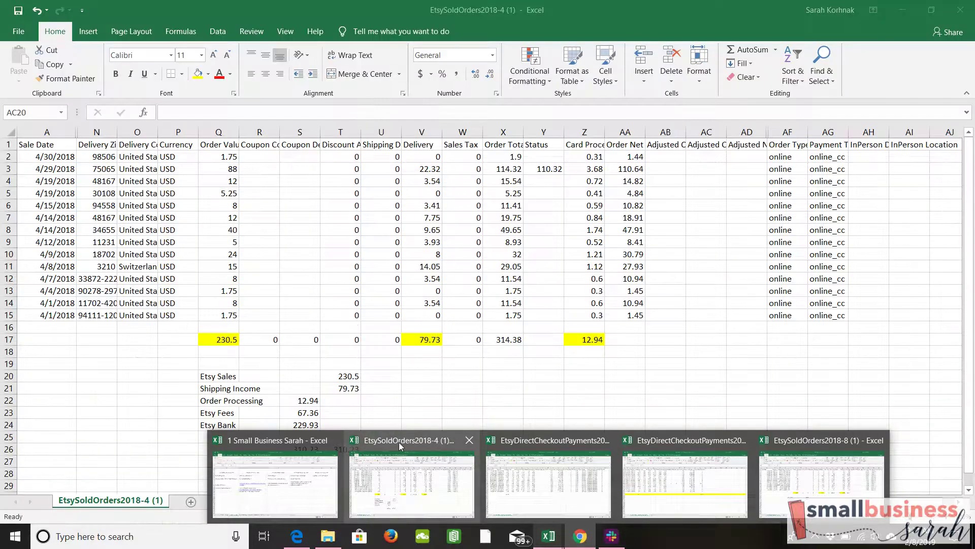
left_click(399, 442)
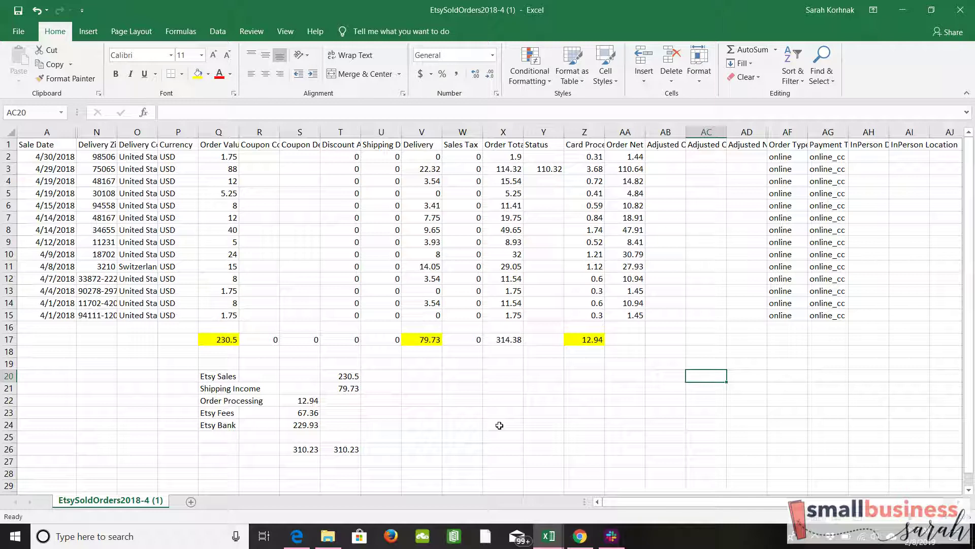
left_click(221, 339)
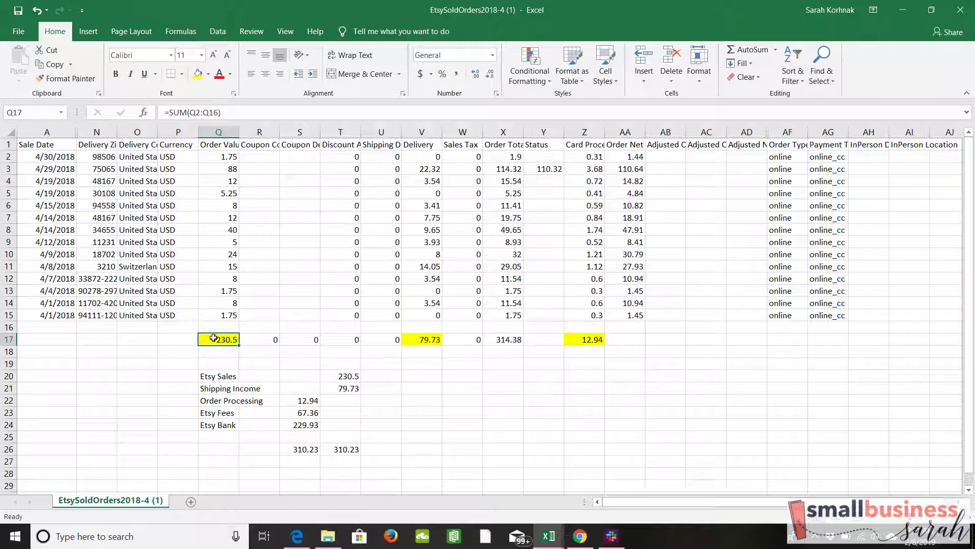
left_click(421, 339)
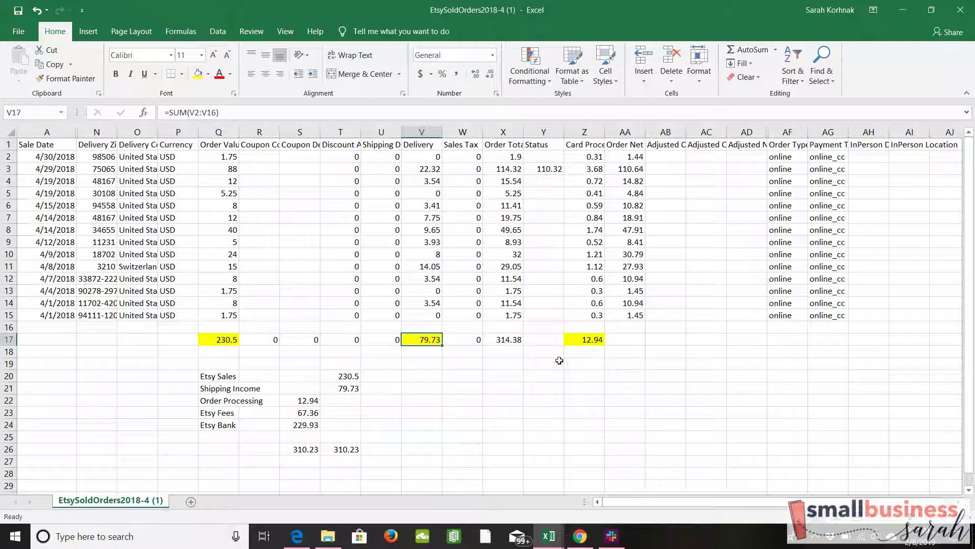
left_click(577, 343)
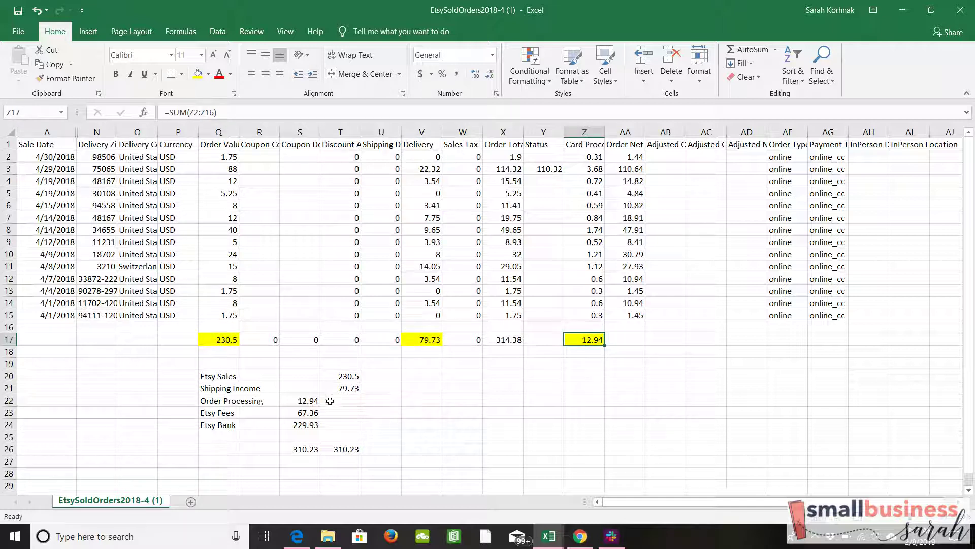
- Examine the summary entry in rows 20 to 26, from Etsy Sales through Etsy Bank, and its two column totals
left_click(347, 376)
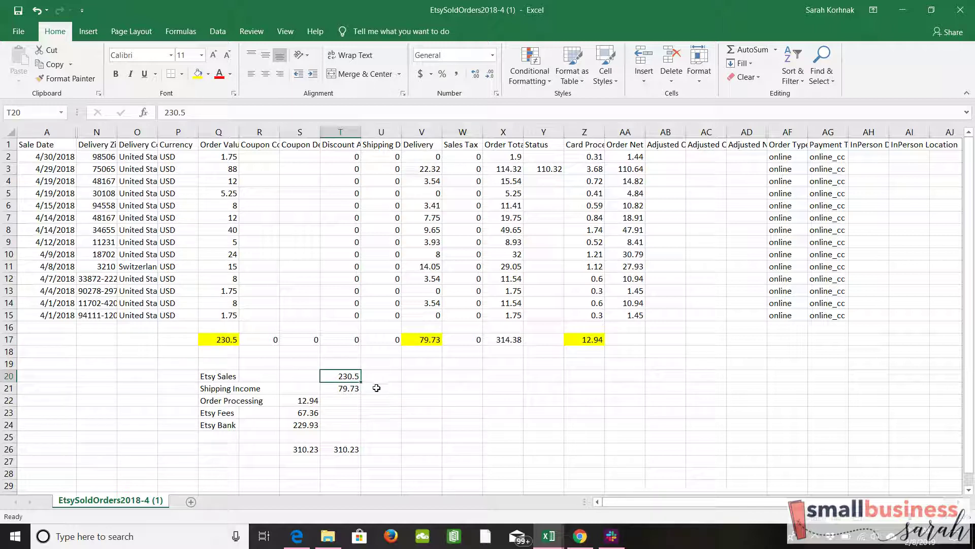
left_click(349, 392)
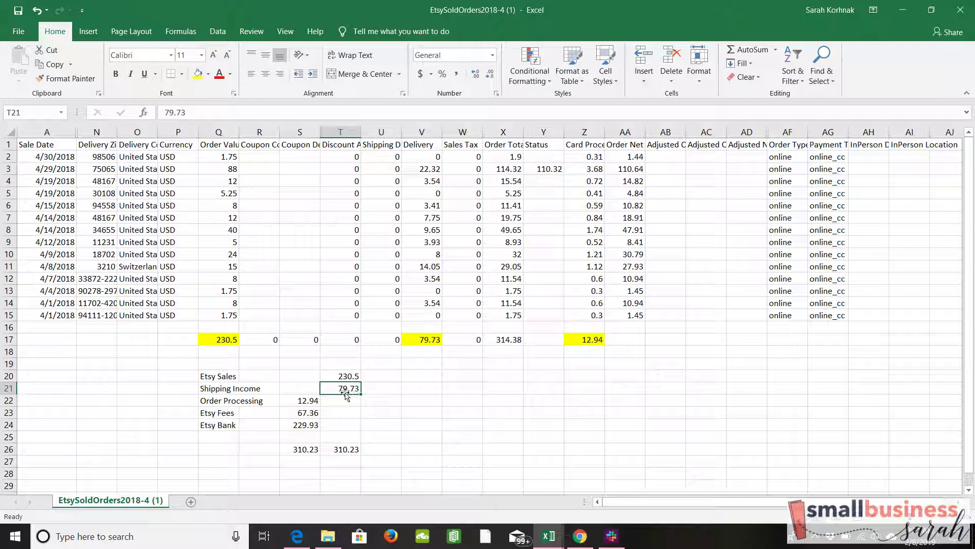
left_click(306, 400)
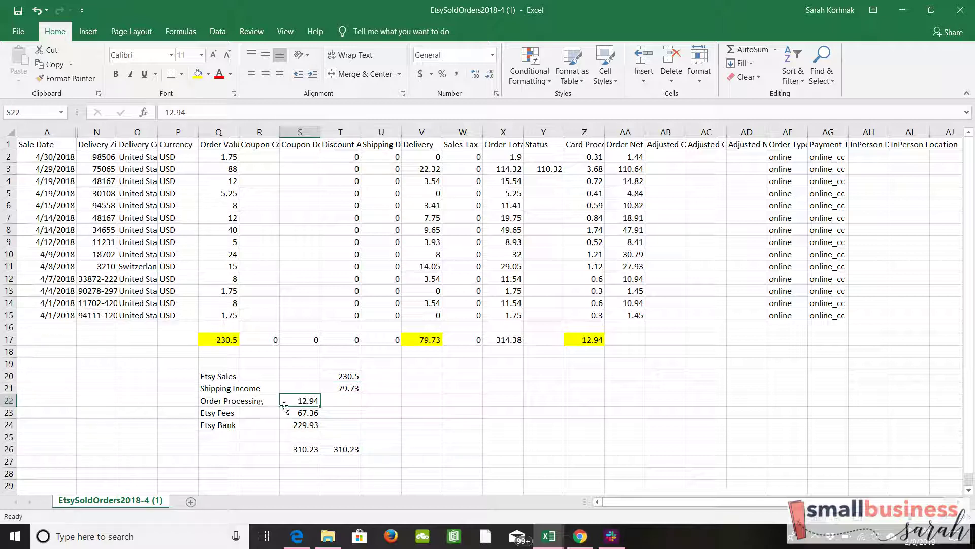
left_click(302, 413)
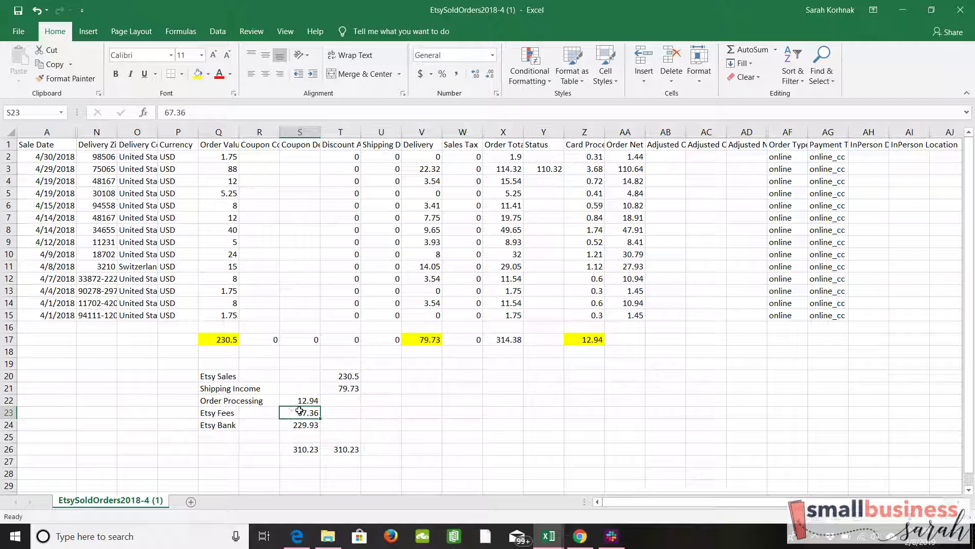
left_click(300, 428)
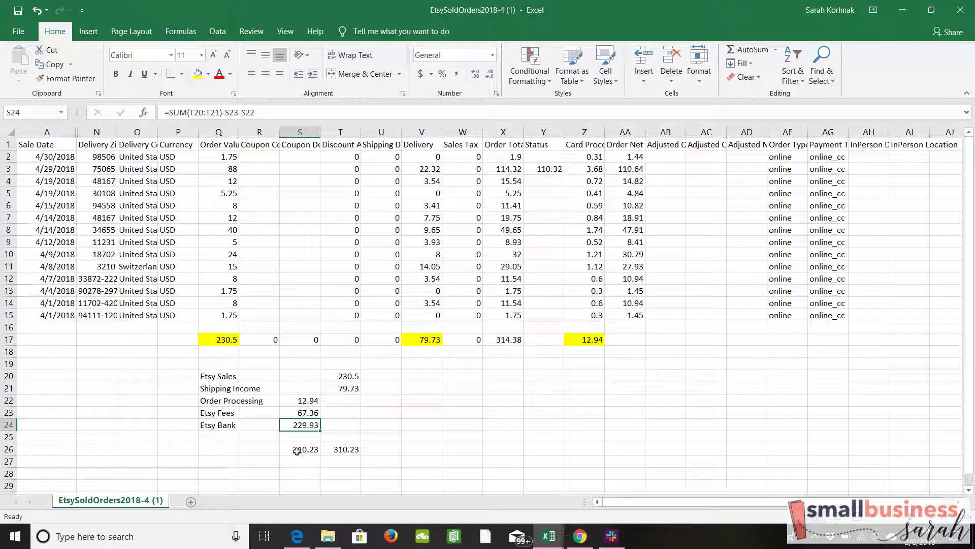
left_click(298, 449)
left_click(343, 449)
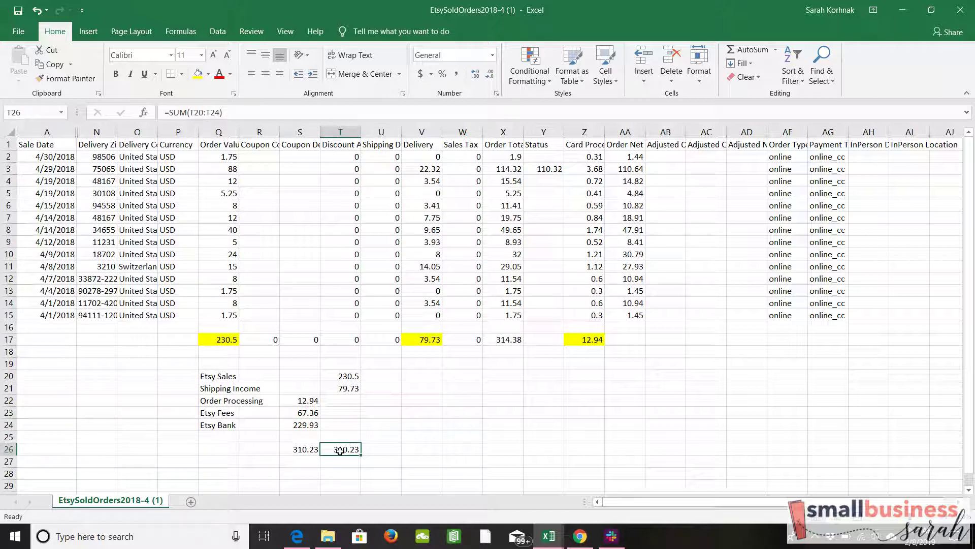
left_click(313, 450)
left_click(309, 463)
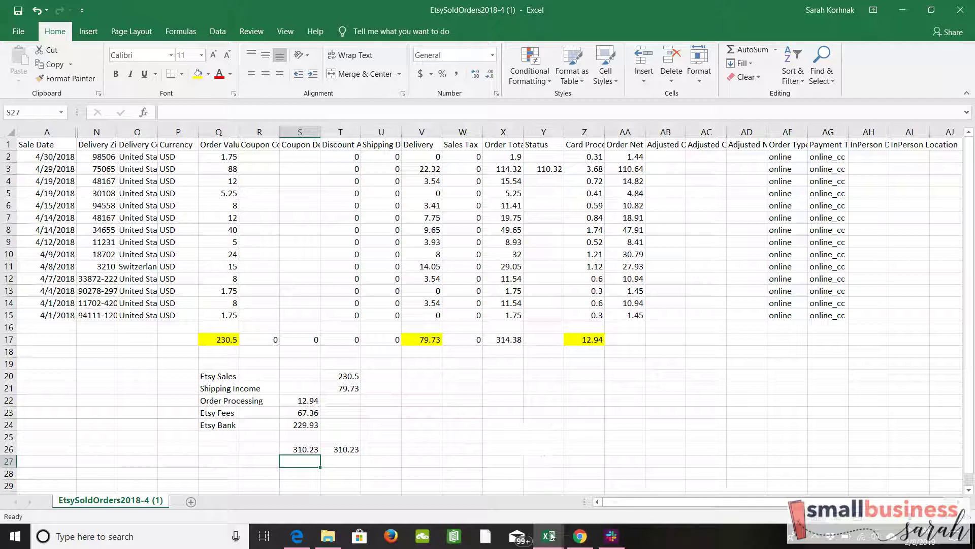
- Switch to the EtsyDirectCheckoutPayments2018-4 workbook and check the gross amount total in E17
mouse_move(553, 543)
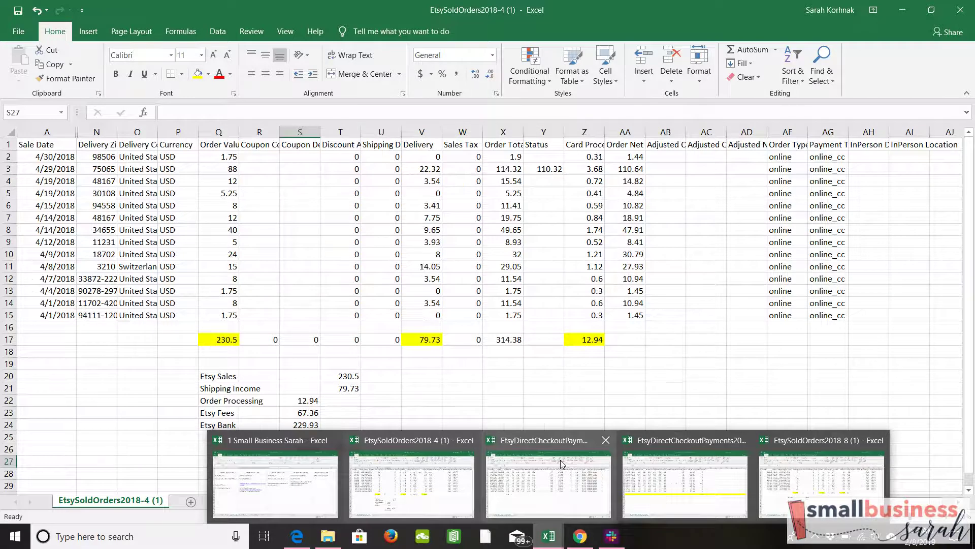
left_click(525, 441)
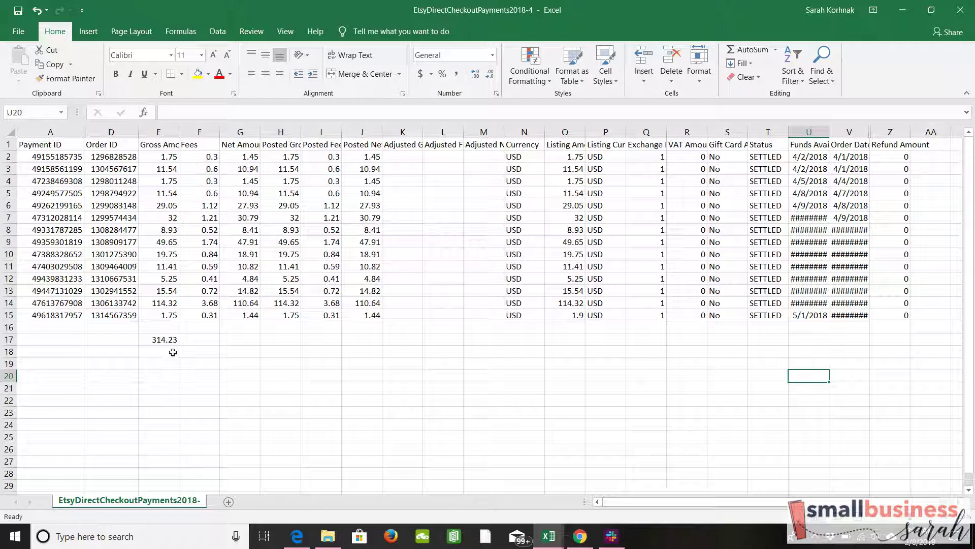
left_click(159, 340)
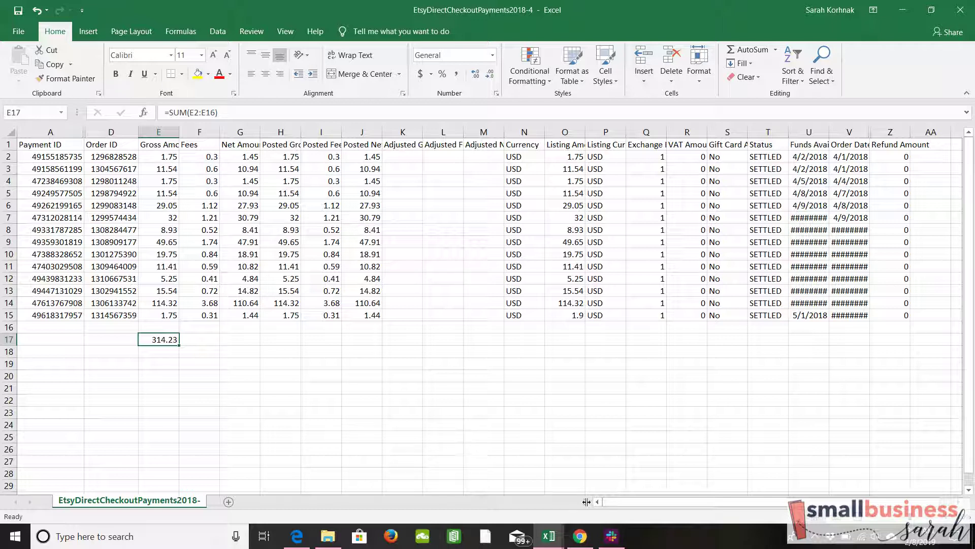
- Enter the direct checkout gross total, 314.23, in cell AA23 of the EtsySoldOrders2018-4 (1) workbook
mouse_move(547, 535)
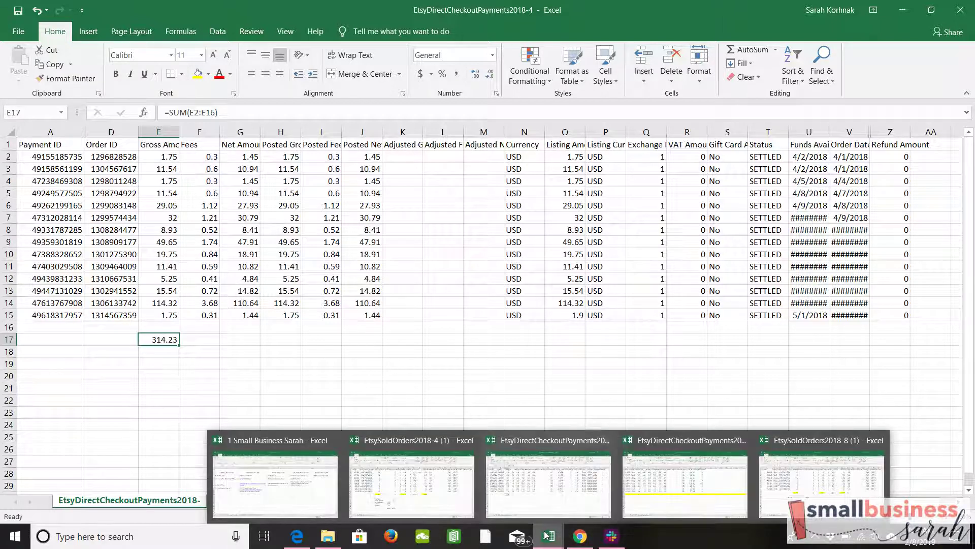
left_click(421, 446)
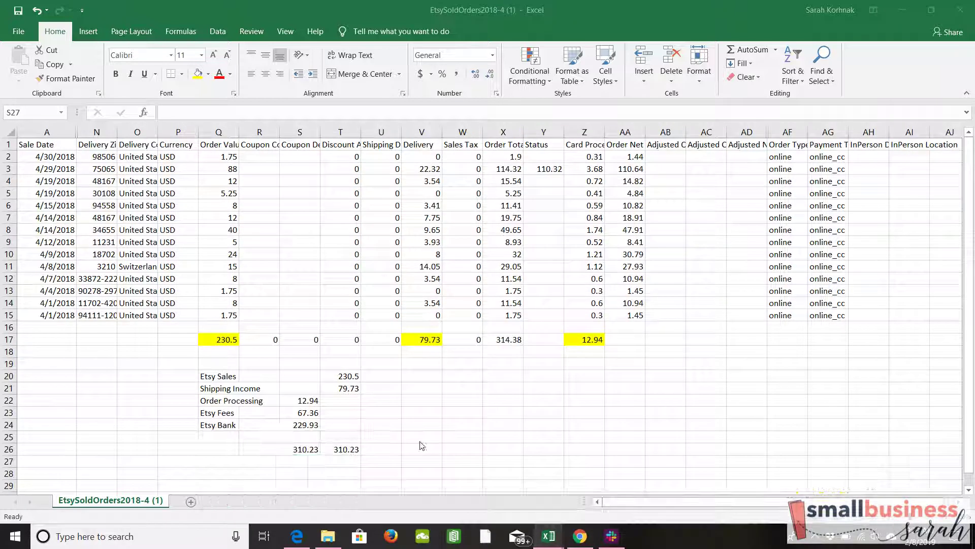
left_click(637, 412)
type("314.23")
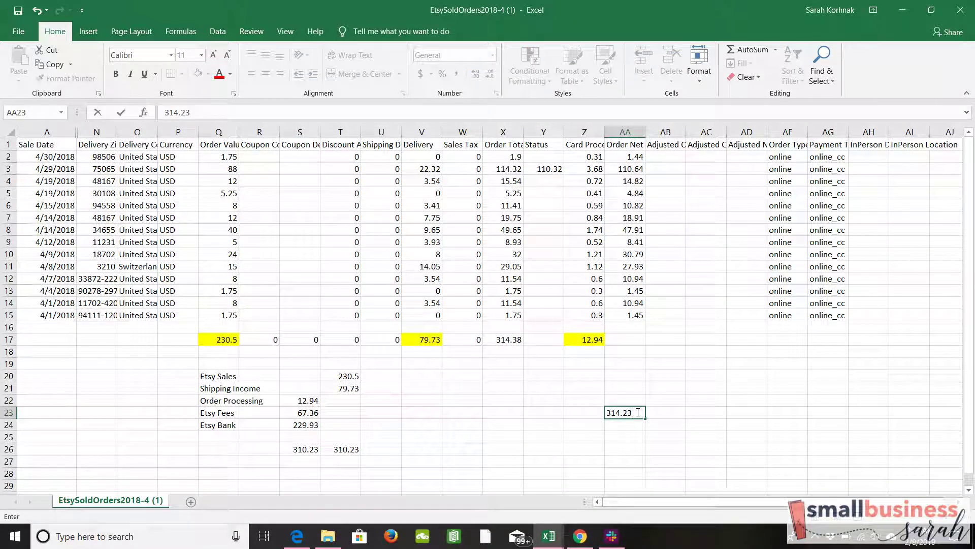
key("Return")
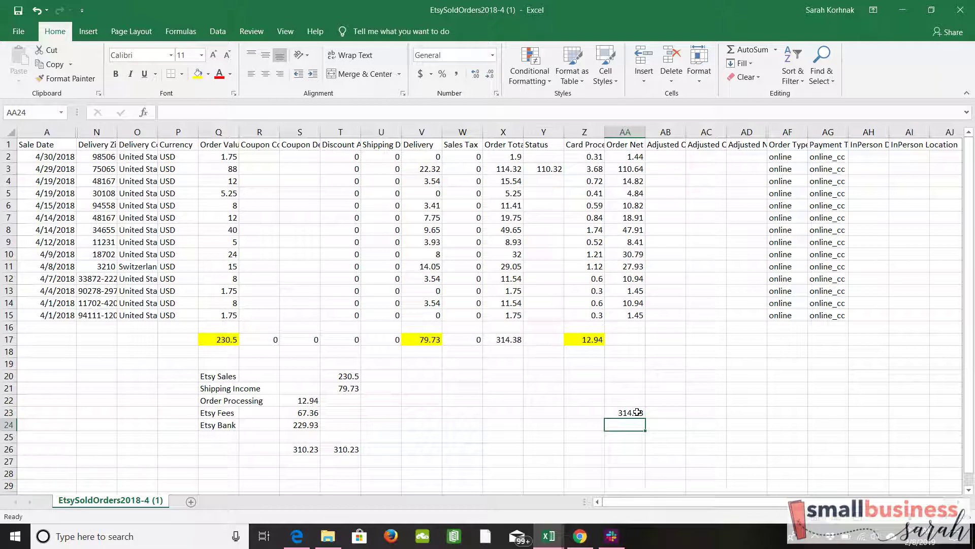
- Add the order value and delivery totals in cell AA24 with the formula =Q17+V17
type("=")
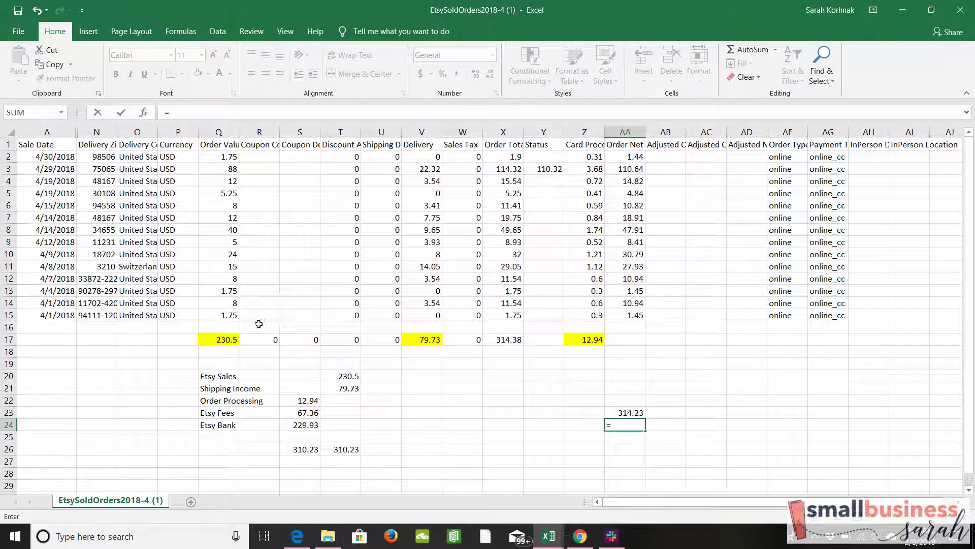
left_click(224, 340)
type("+")
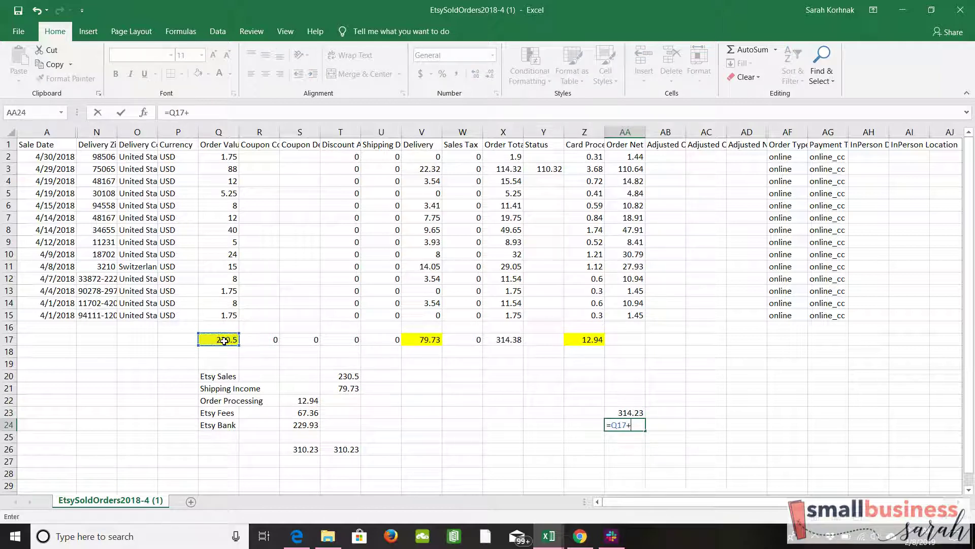
left_click(422, 341)
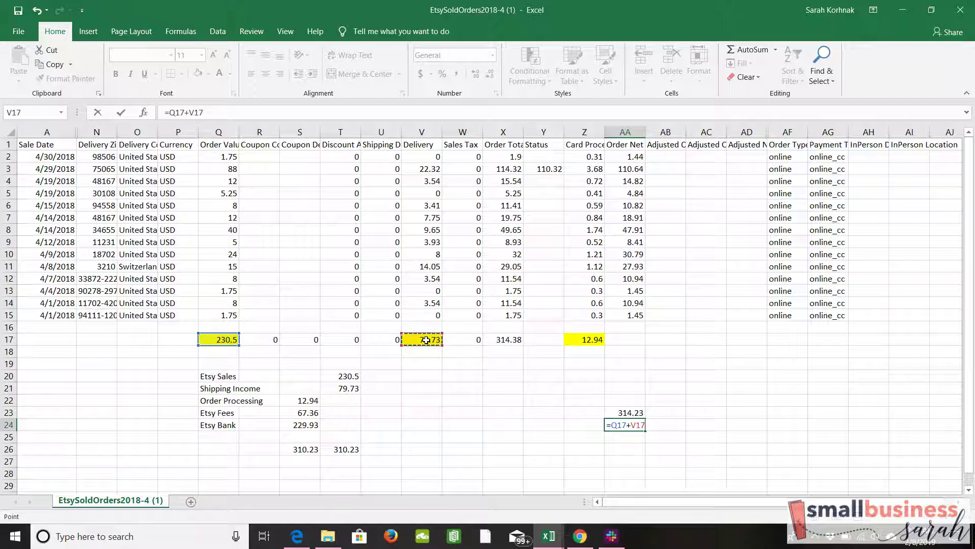
key("Return")
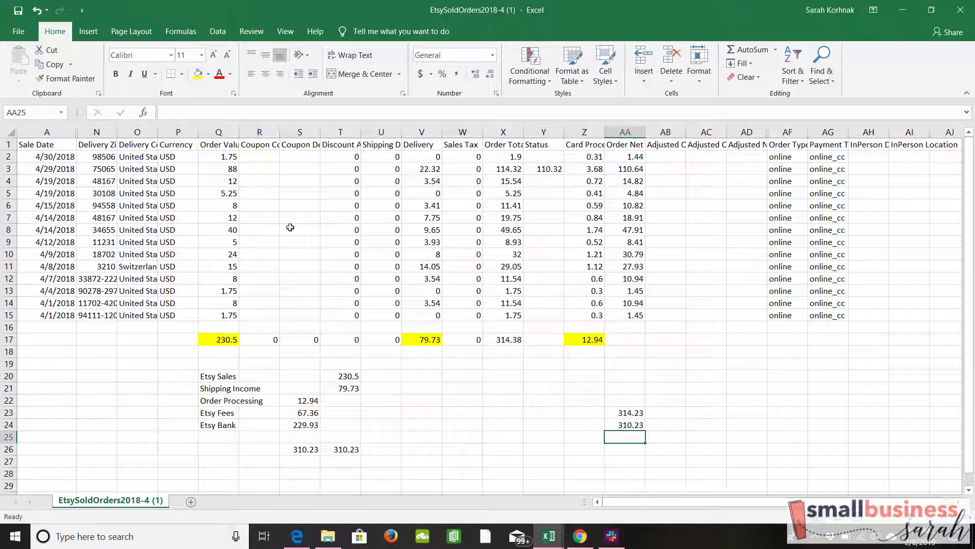
- Recheck the order value and delivery totals against the row 14 gross amount in the EtsyDirectCheckoutPayments2018-4 workbook
left_click(224, 339)
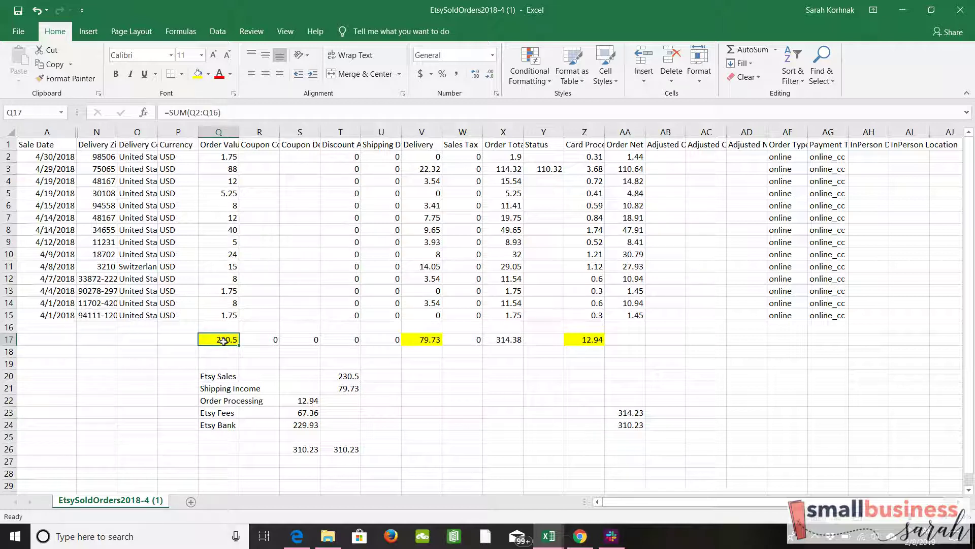
left_click(423, 340)
mouse_move(549, 533)
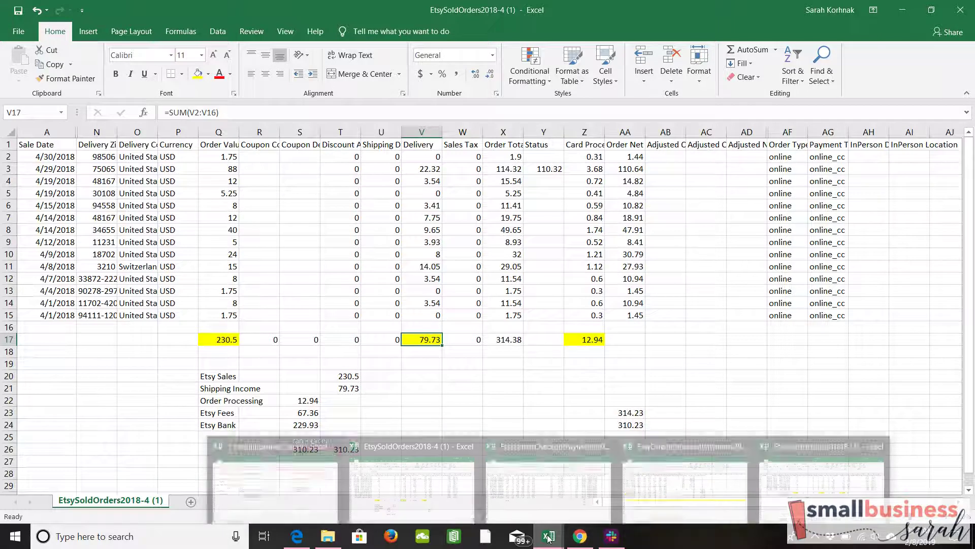
left_click(520, 443)
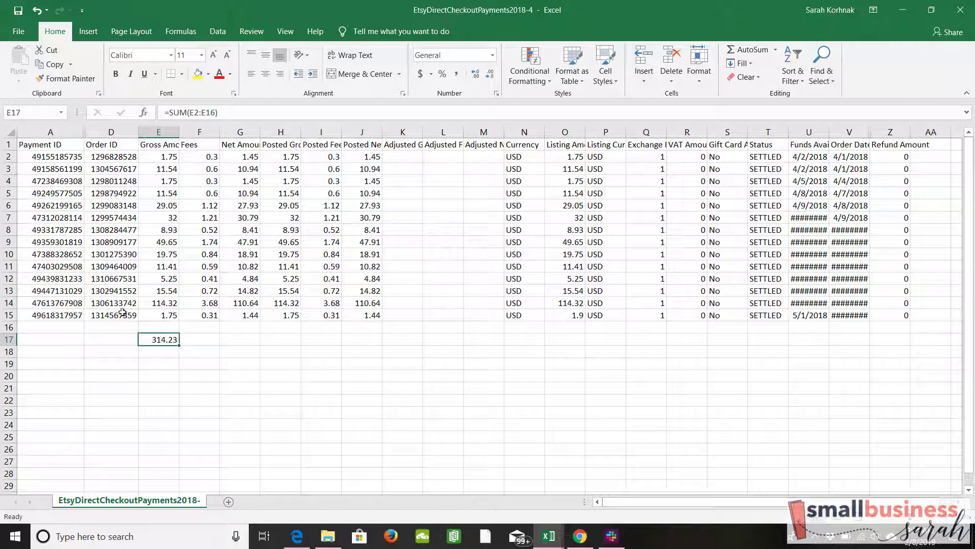
left_click(158, 303)
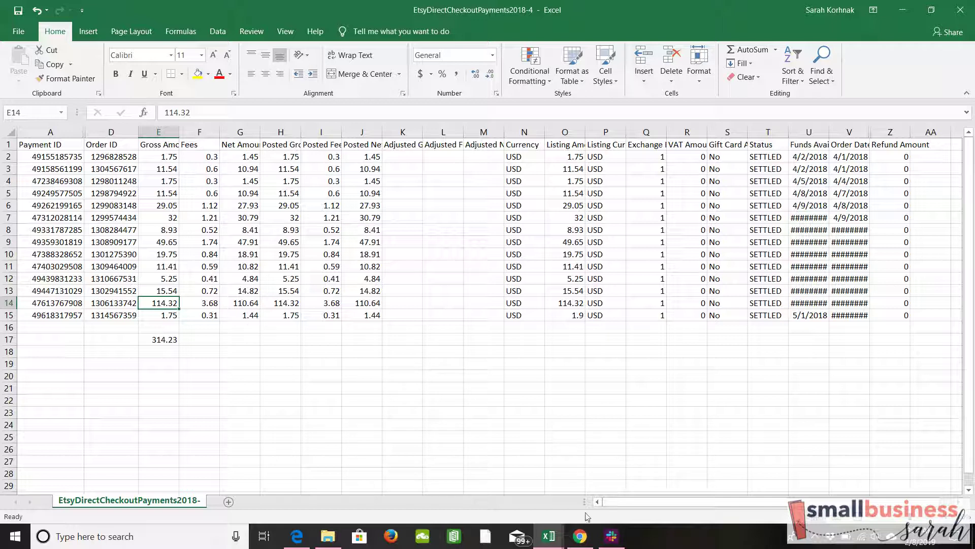
- In EtsySoldOrders2018-4 (1), compare the row 3 order total with its order value, delivery amount and the sum in Y3
mouse_move(585, 540)
mouse_move(548, 536)
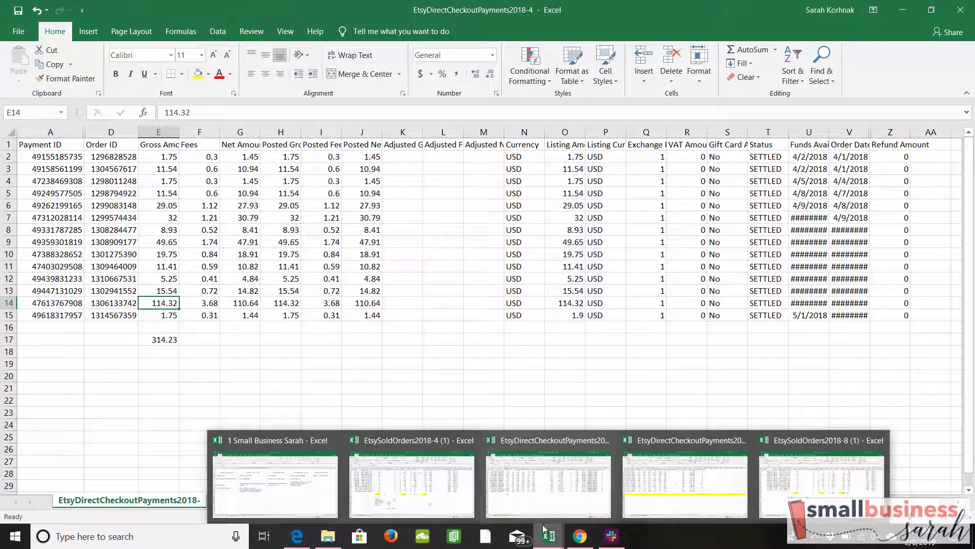
left_click(415, 444)
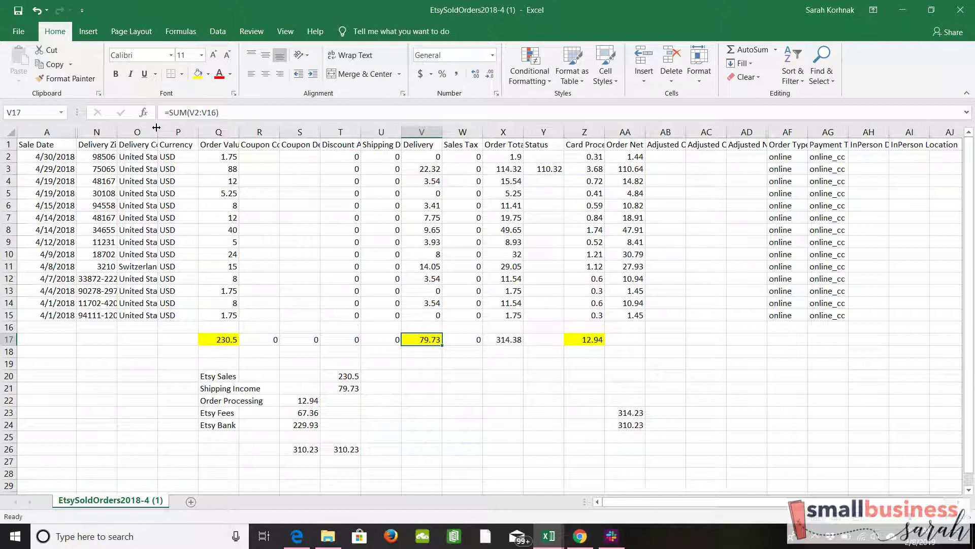
left_click(502, 169)
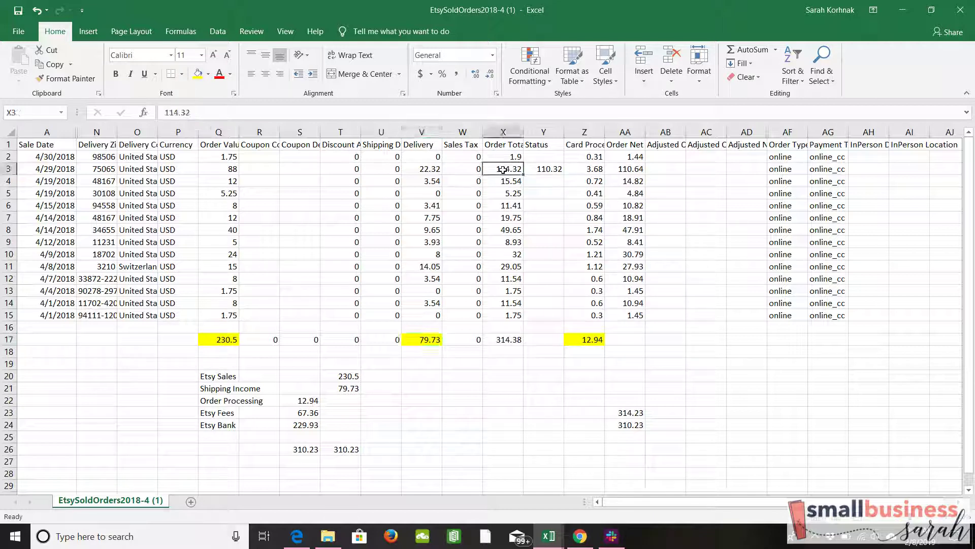
left_click(222, 170)
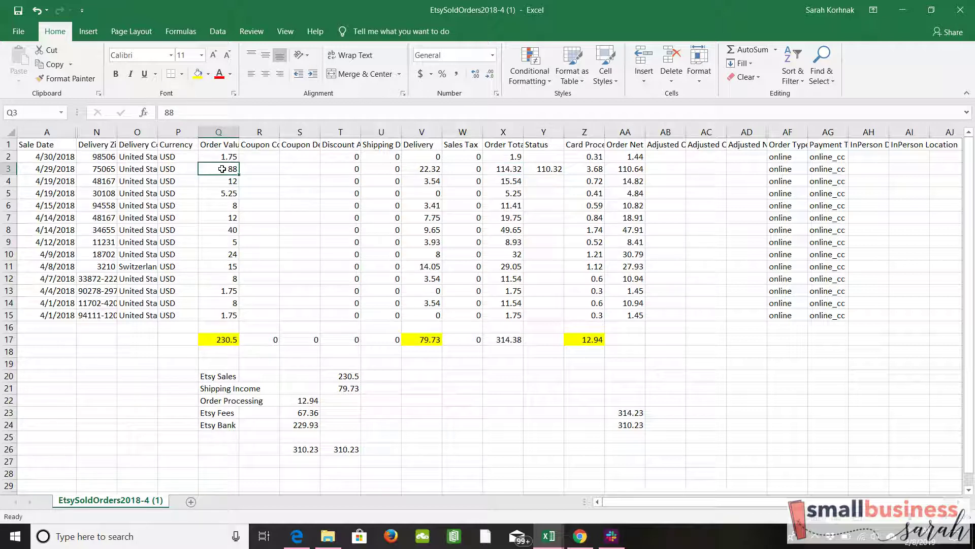
left_click(425, 169)
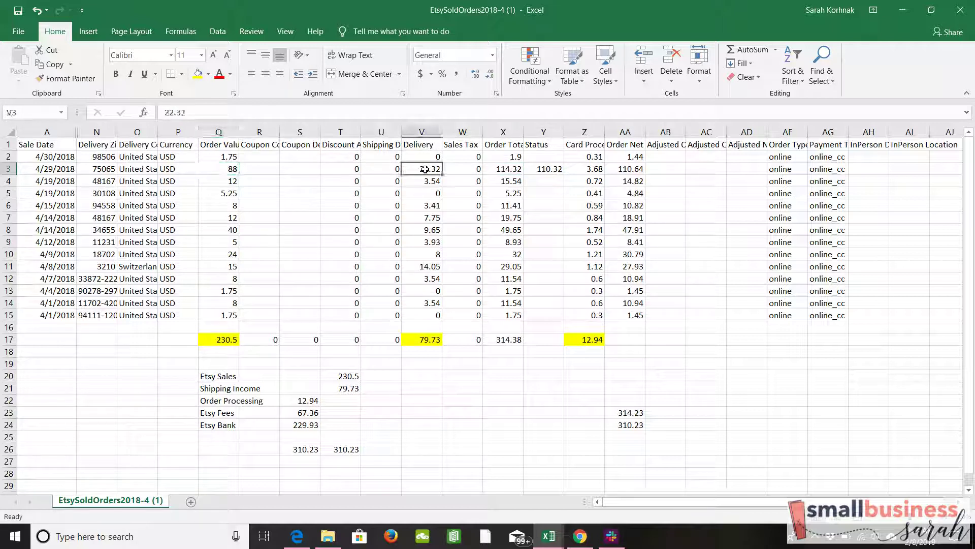
left_click(547, 170)
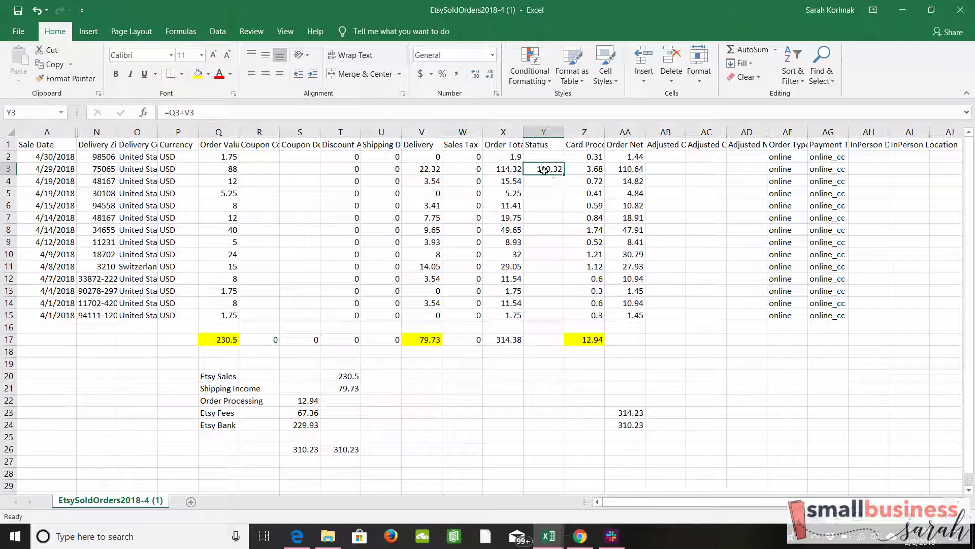
left_click(499, 172)
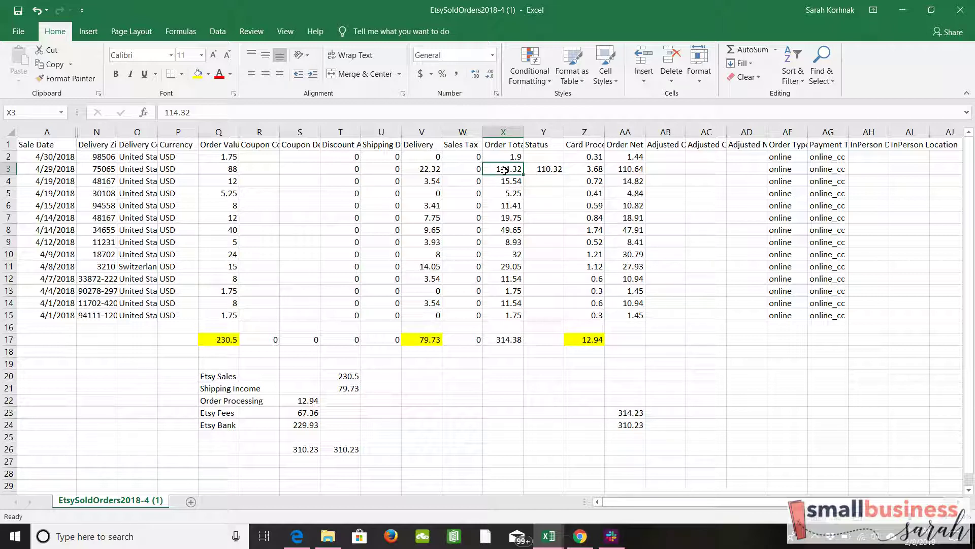
- Review the row 3 delivery amount and Y3 sum against the order value, delivery, discount and order total sums in row 17
left_click(422, 171)
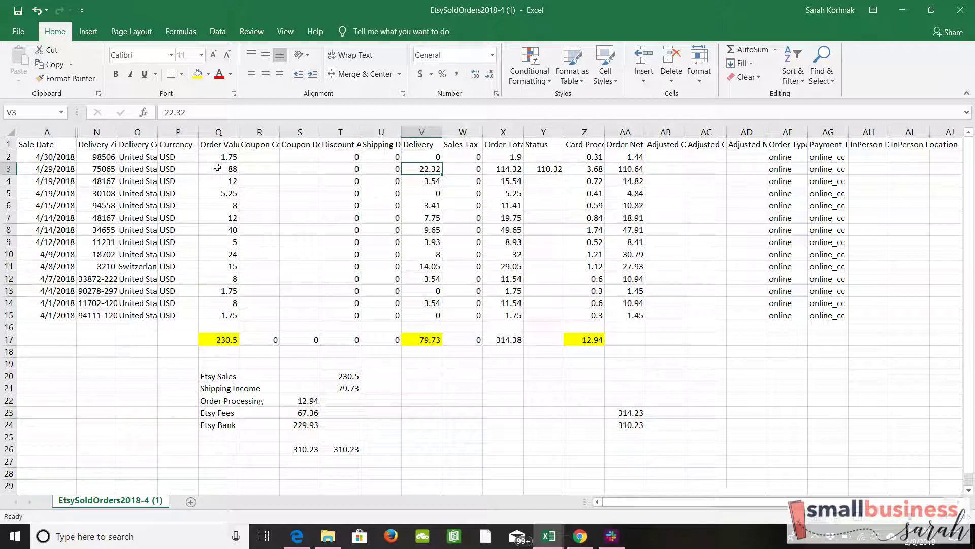
left_click_drag(217, 168, 427, 157)
left_click(543, 169)
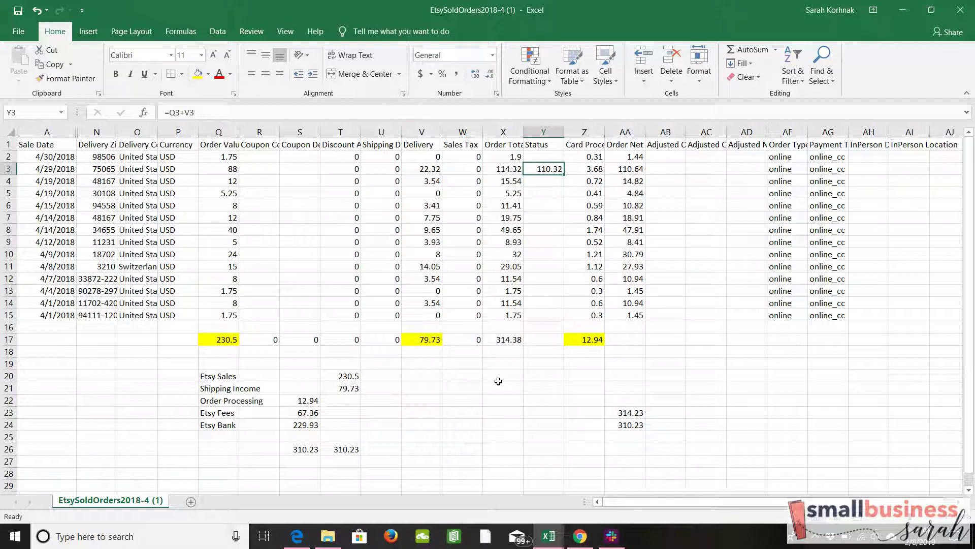
left_click(425, 343)
left_click(344, 340)
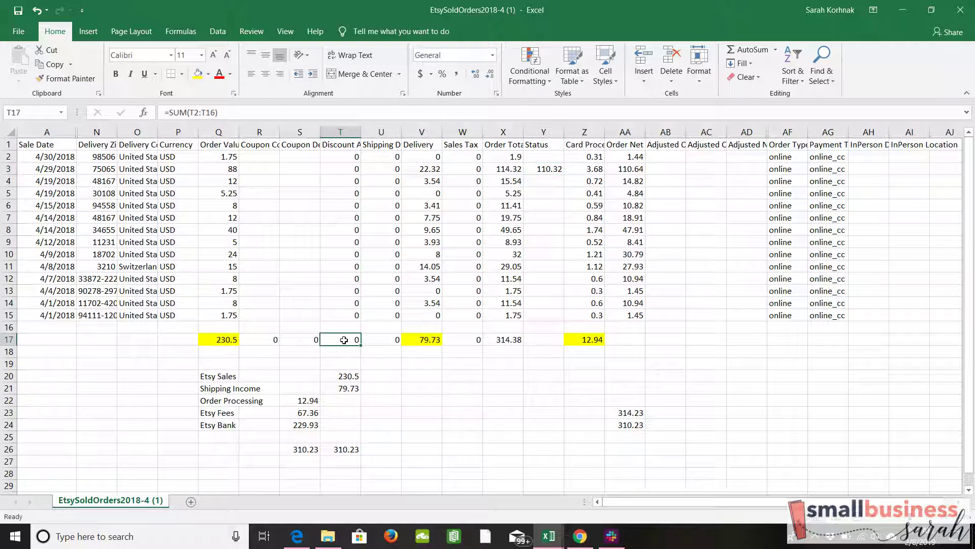
left_click(473, 330)
left_click(518, 340)
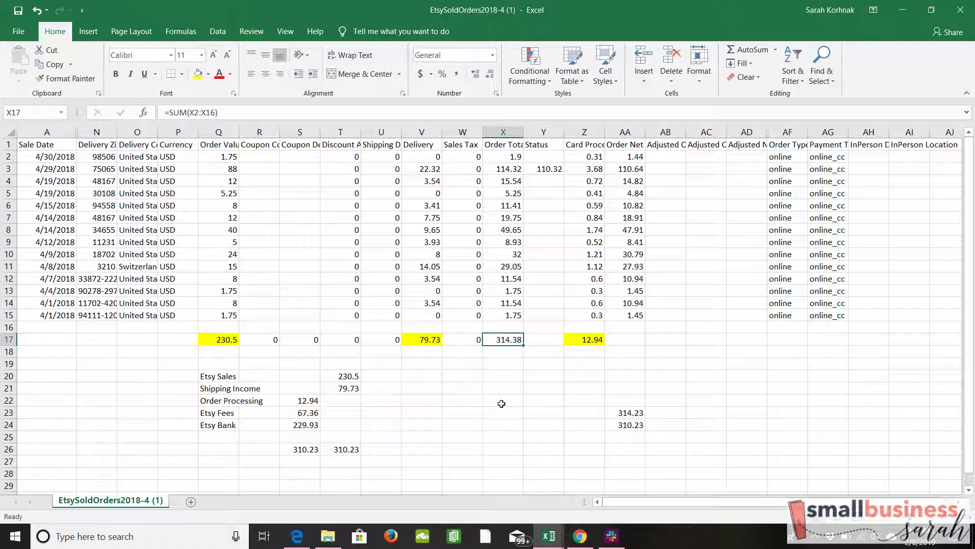
left_click(576, 349)
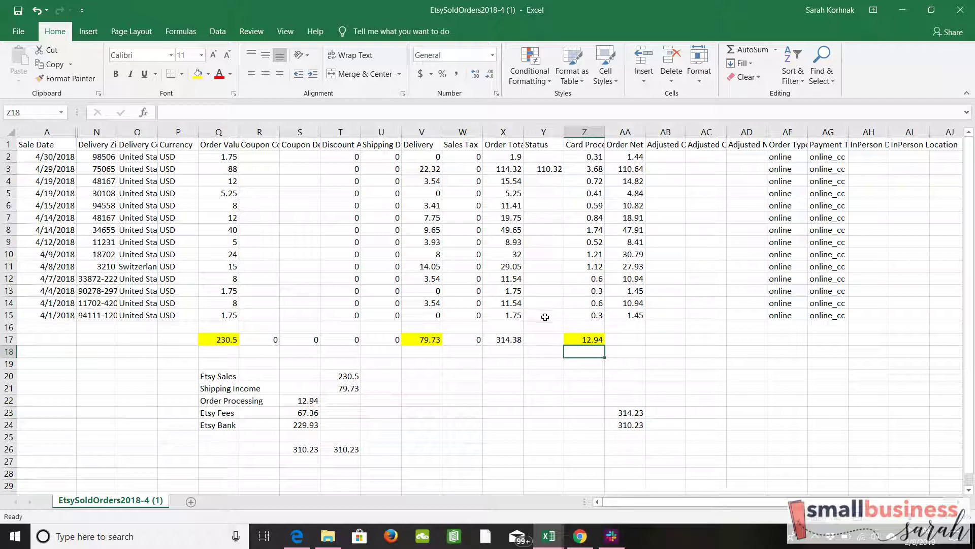
- Add the row 4 order value and delivery amount in cell Y4 with the formula =Q4+V4
left_click(545, 179)
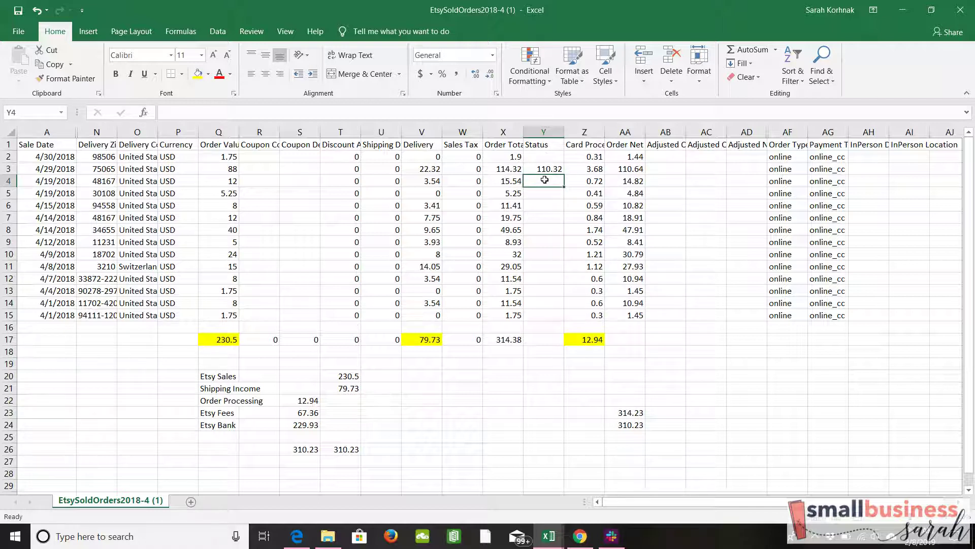
type("=")
left_click(232, 179)
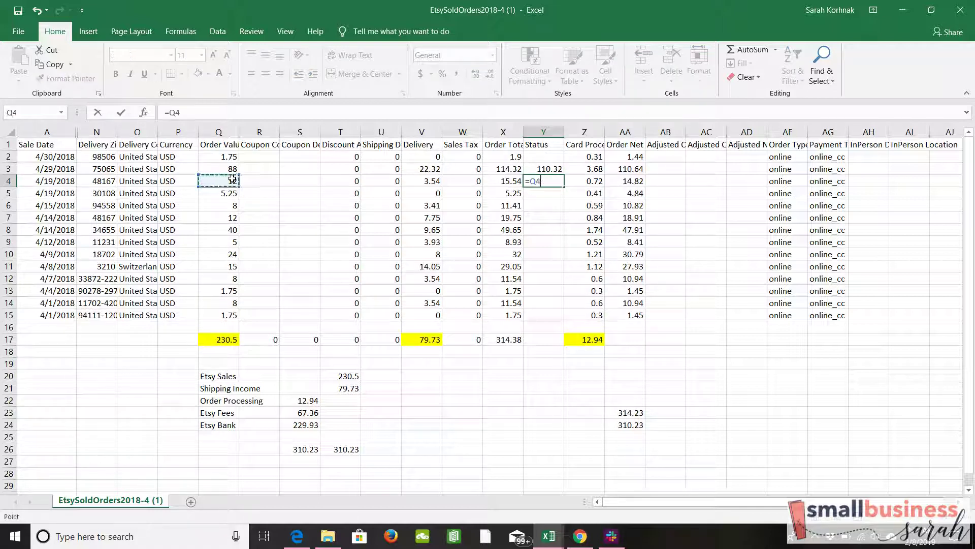
type("+")
left_click(430, 180)
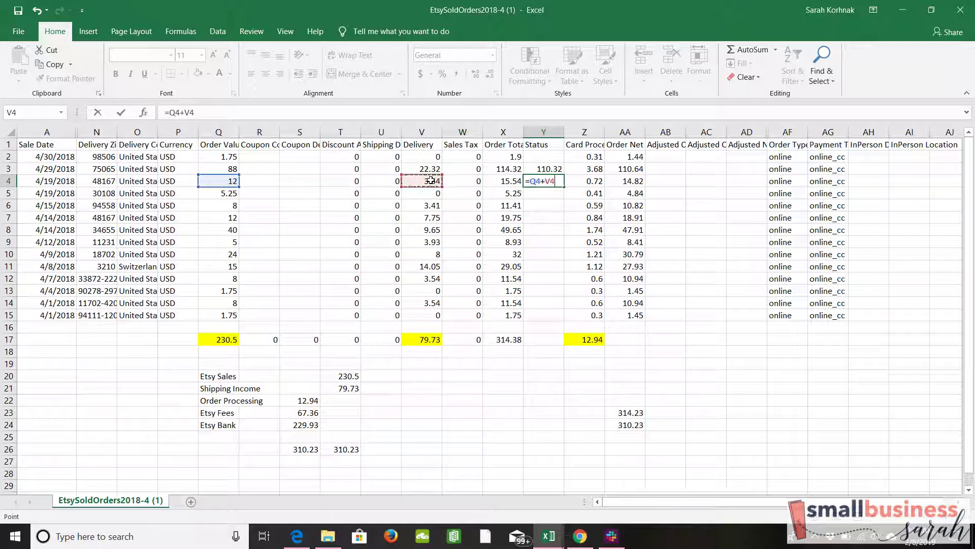
key("Return")
- Fill the Y4 formula down through Y15 to recompute each remaining order's total beside its Order Total value
left_click(557, 178)
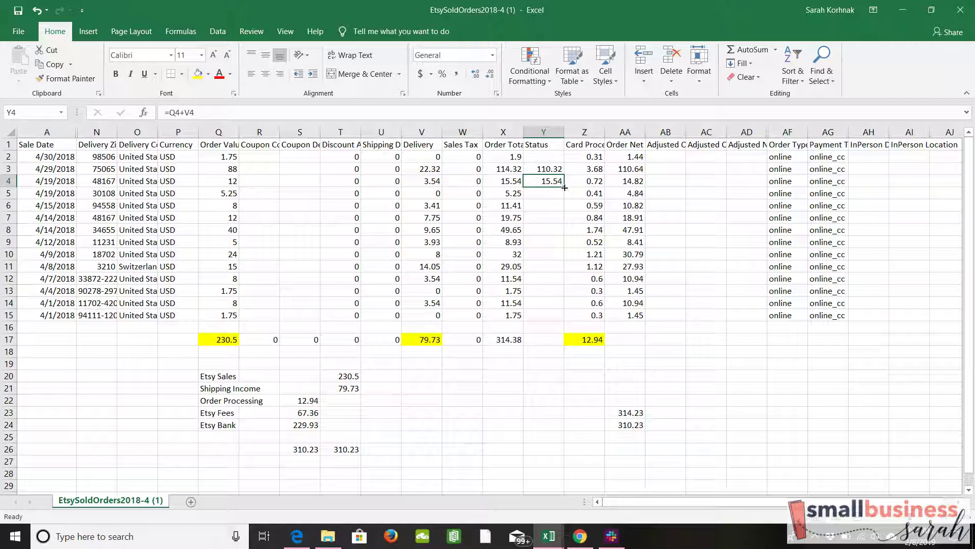
left_click_drag(563, 185, 562, 321)
left_click(543, 376)
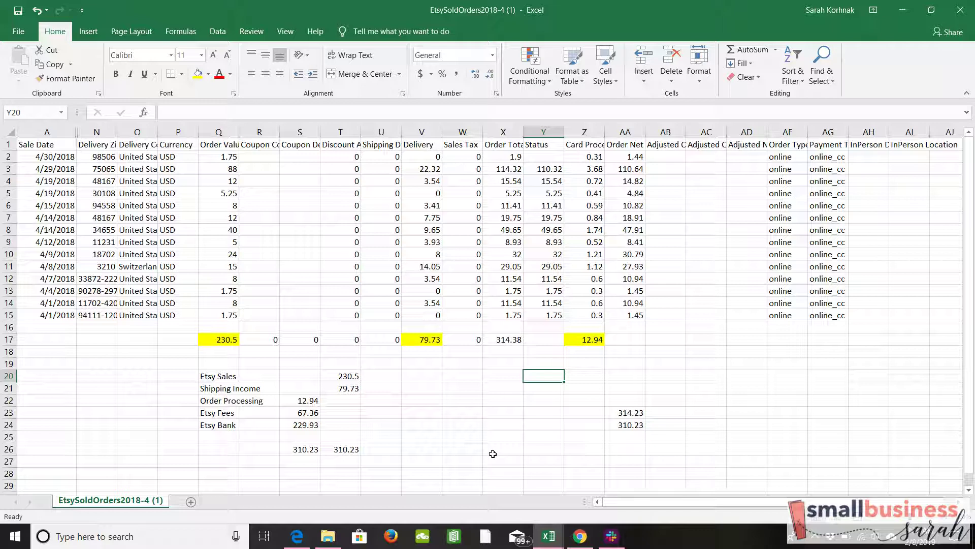
left_click(503, 410)
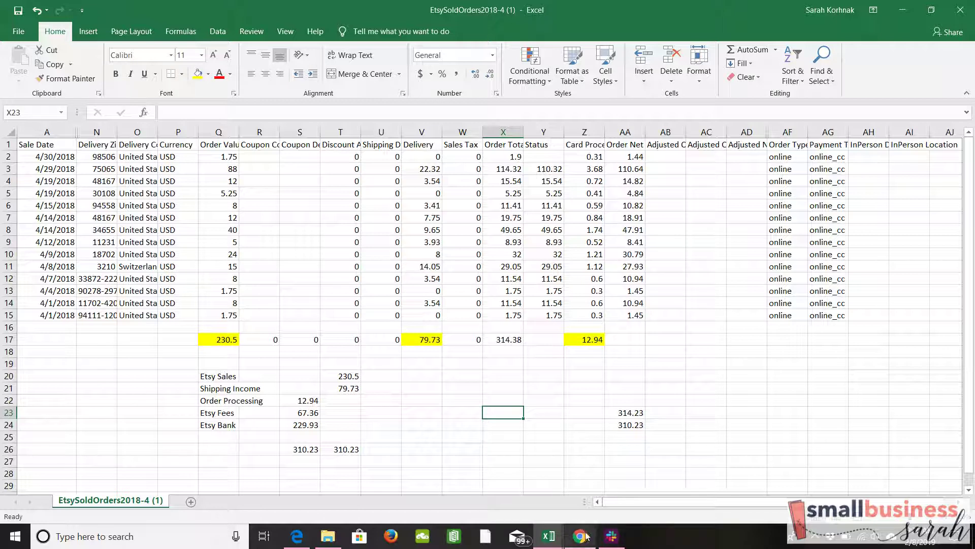
- Check the gross amount total in cell E17 of the EtsyDirectCheckoutPayments2018-4 workbook
mouse_move(551, 542)
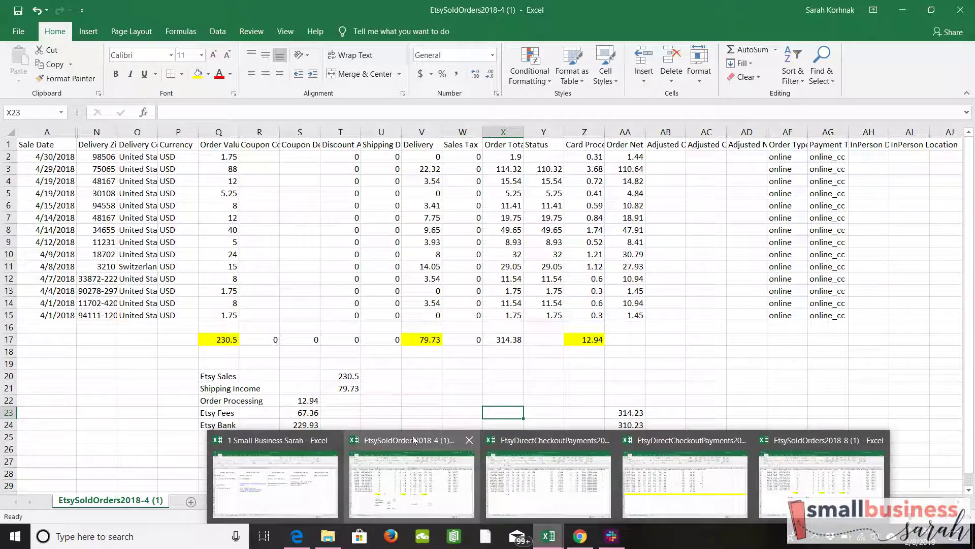
left_click(518, 442)
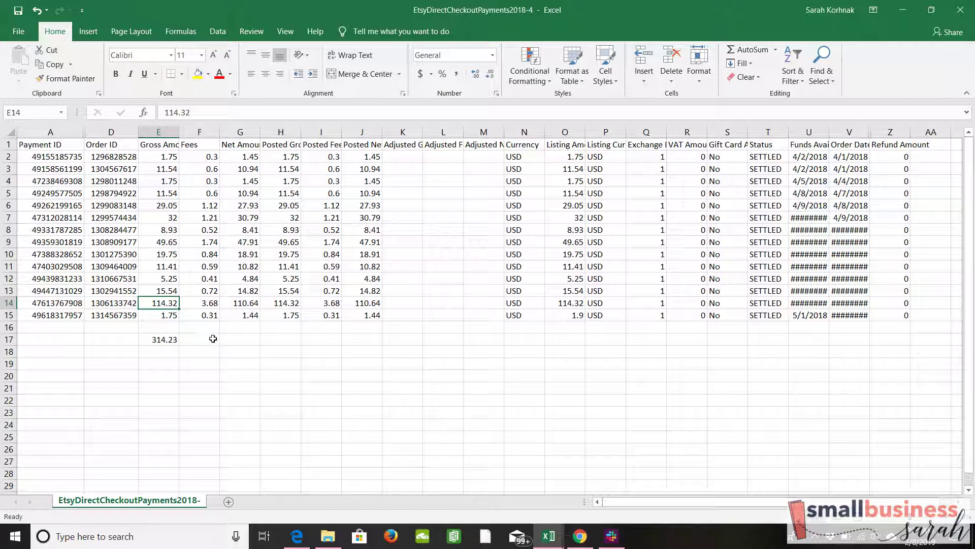
left_click(169, 339)
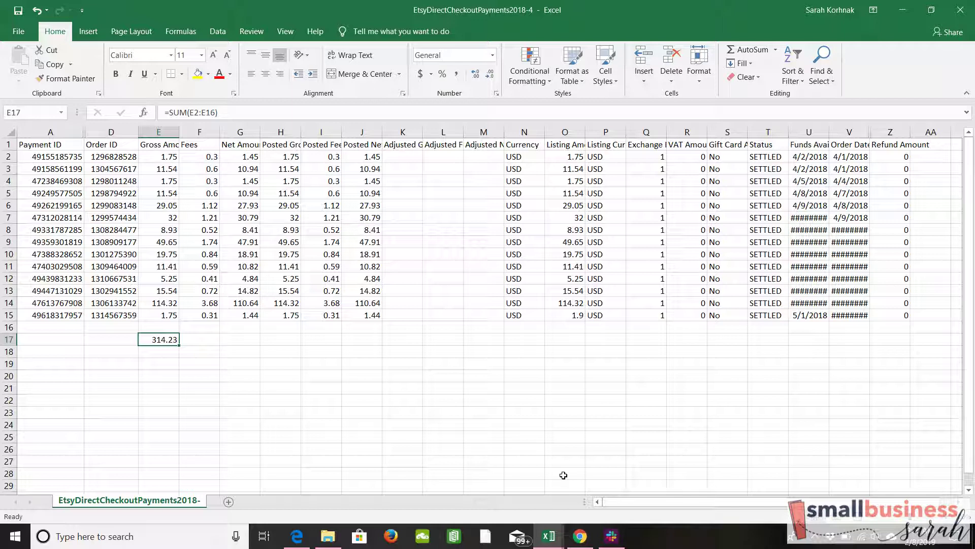
- In EtsySoldOrders2018-4 (1), calculate the unexplained difference in cell AC22 with the formula =314.23-Q17-V17
mouse_move(551, 543)
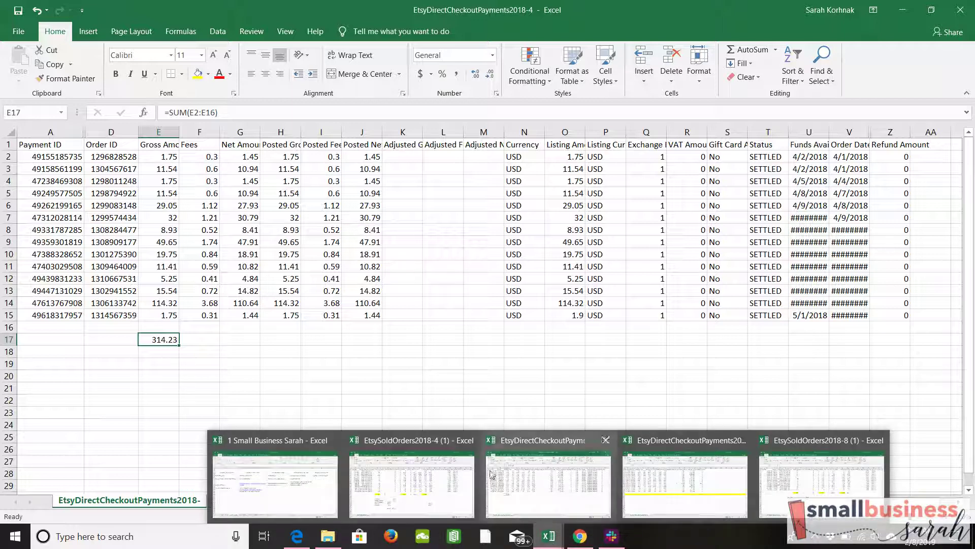
left_click(411, 443)
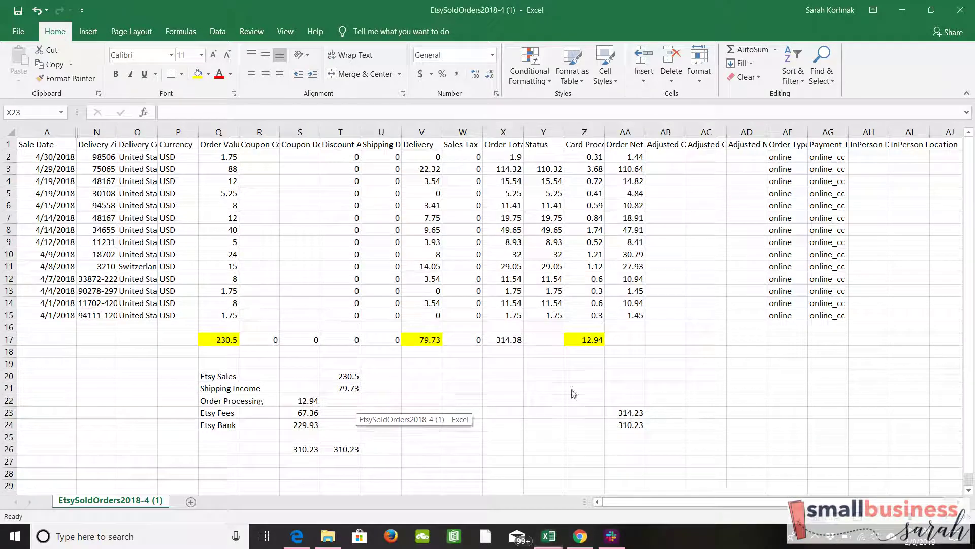
left_click(704, 403)
type("=")
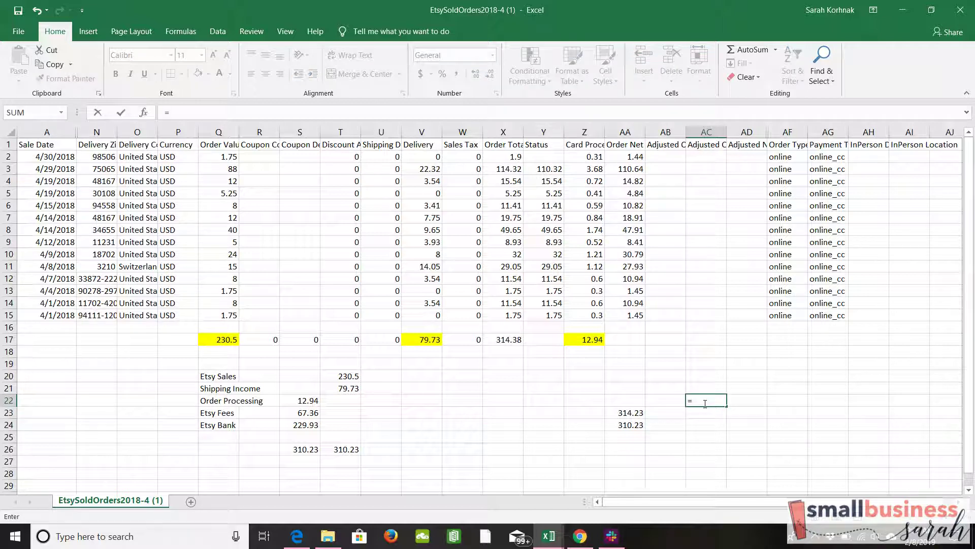
type("314.23-")
left_click(222, 341)
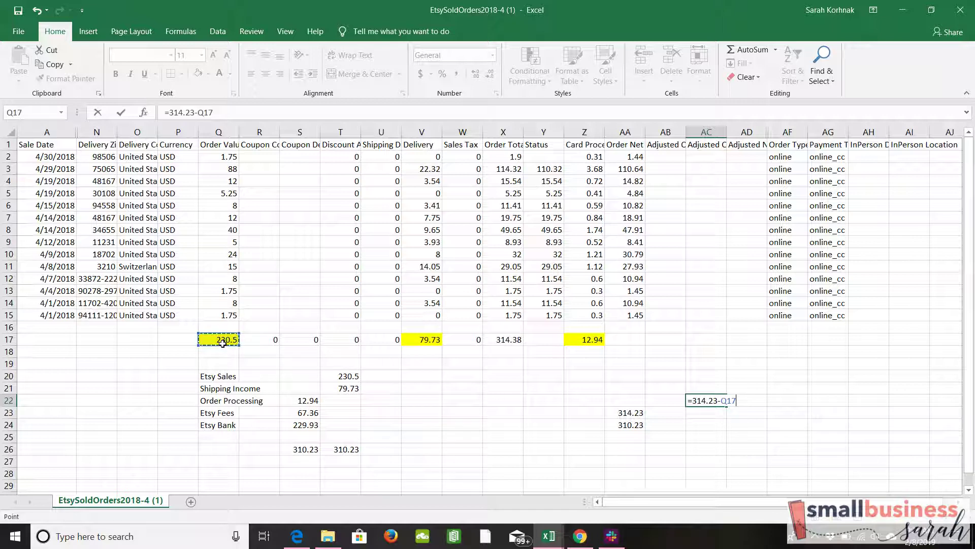
type("-")
left_click(431, 339)
key("Return")
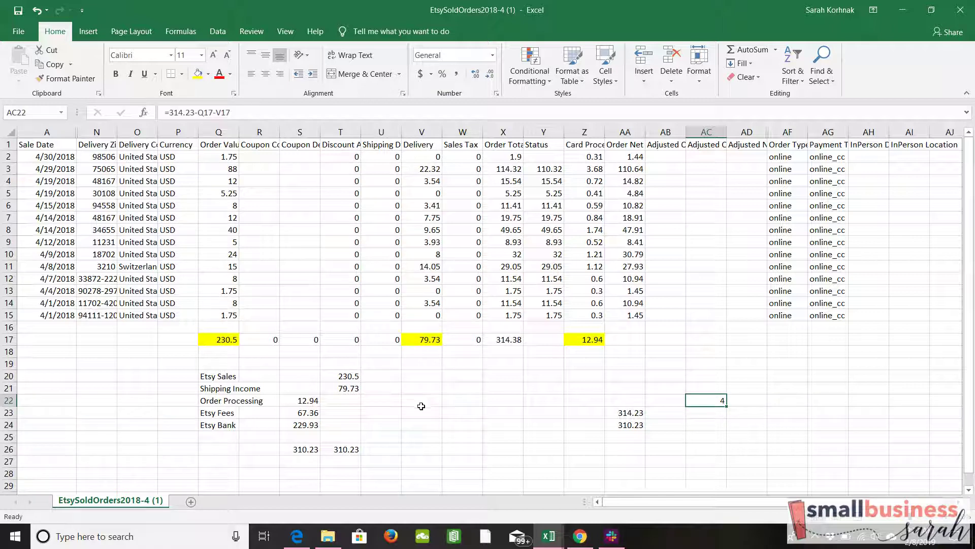
left_click(508, 422)
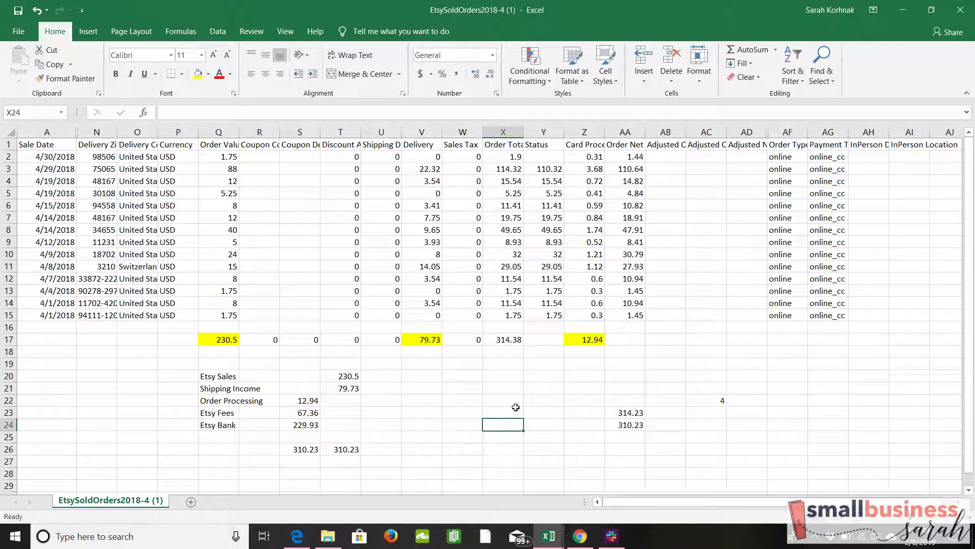
left_click(516, 410)
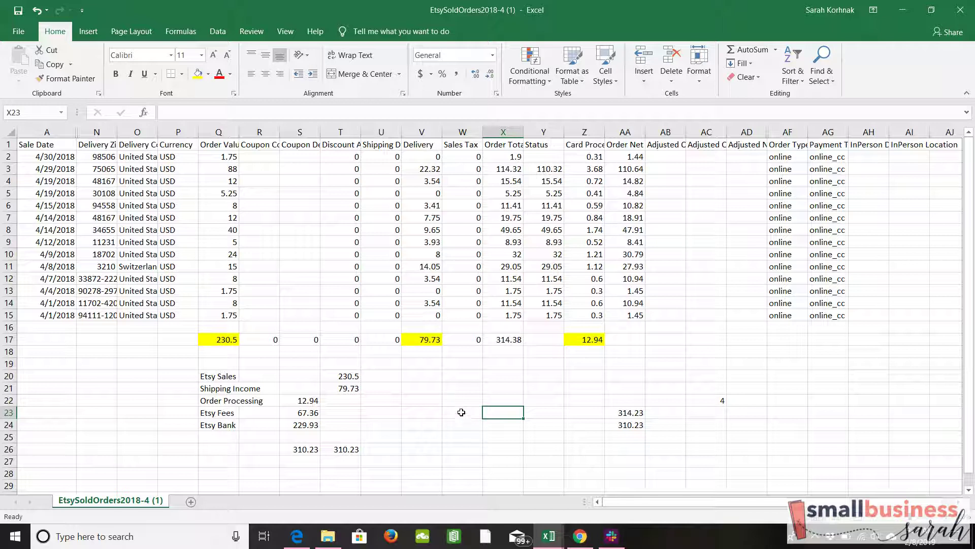
- Add the difference to the Etsy Sales amount in cell T20 by changing it to =230.5+4
left_click(350, 377)
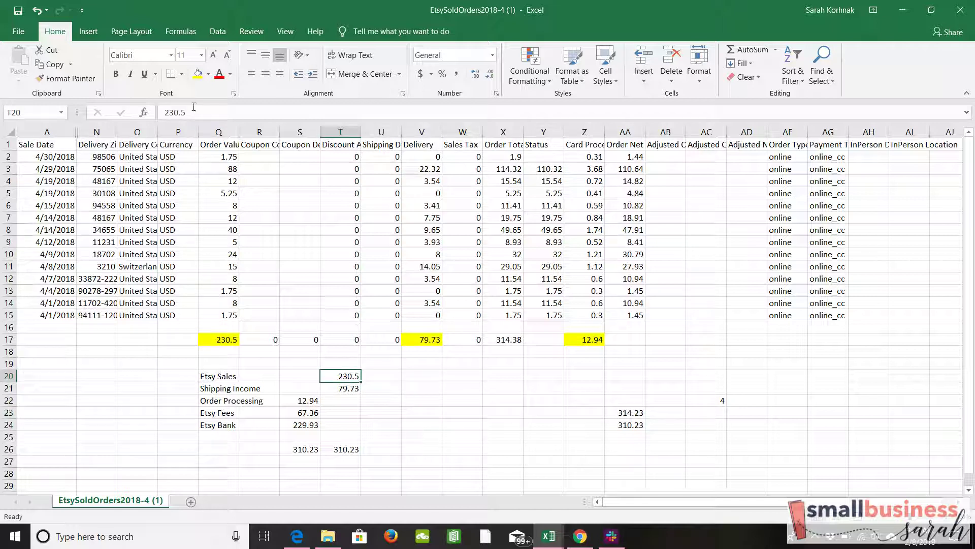
left_click(164, 113)
type("=")
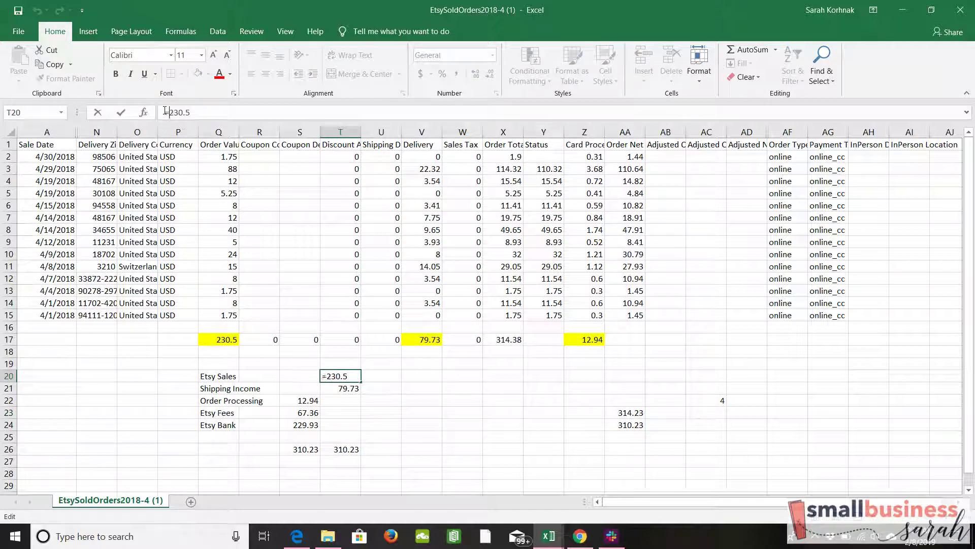
type("+")
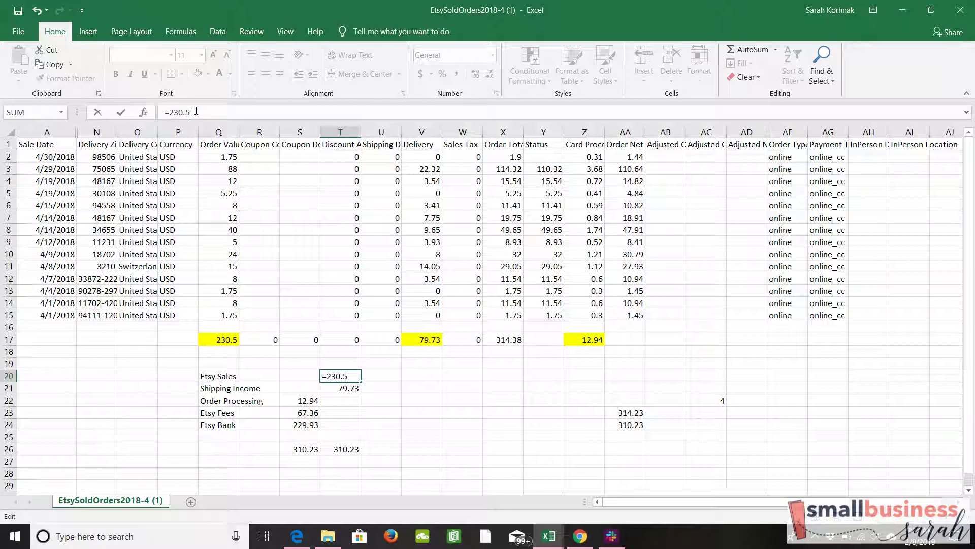
type("4")
key("Return")
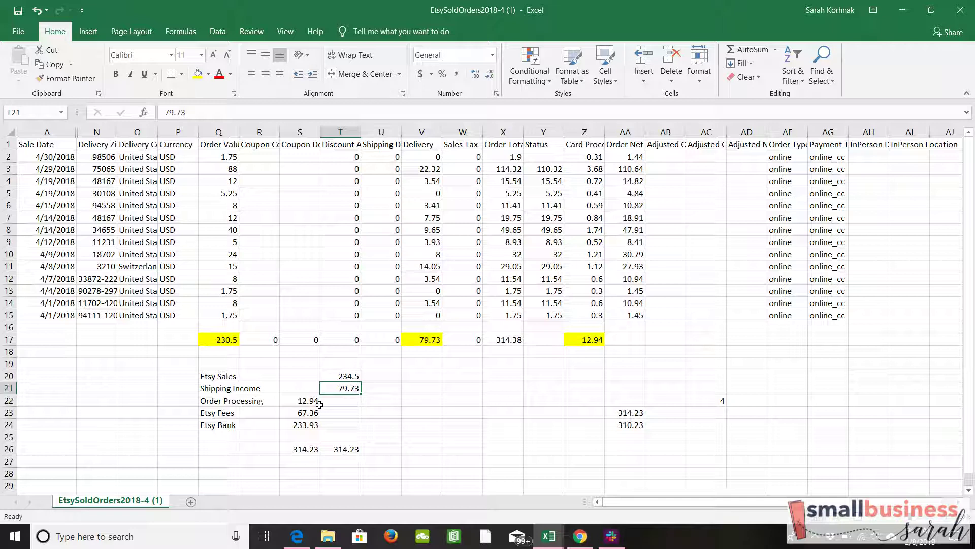
- Compare the entry's Etsy Bank amount and both row 26 totals with the gross total in AA23, and review the Etsy Sales formula
left_click(292, 427)
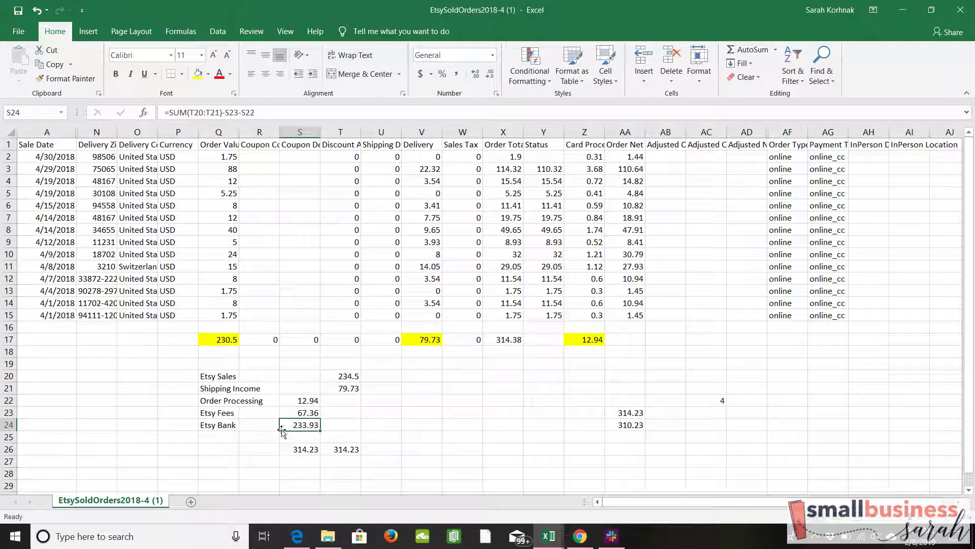
left_click(300, 448)
left_click(343, 448)
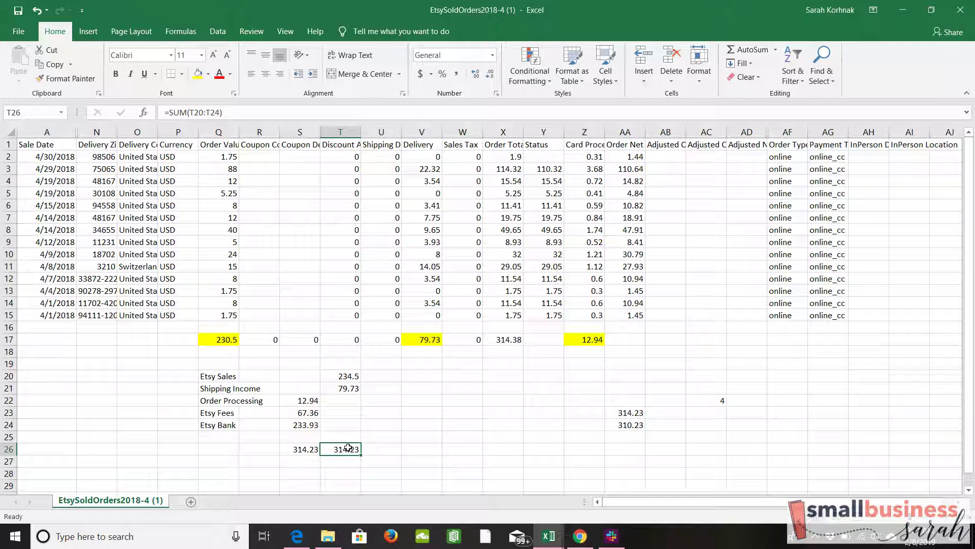
left_click(621, 412)
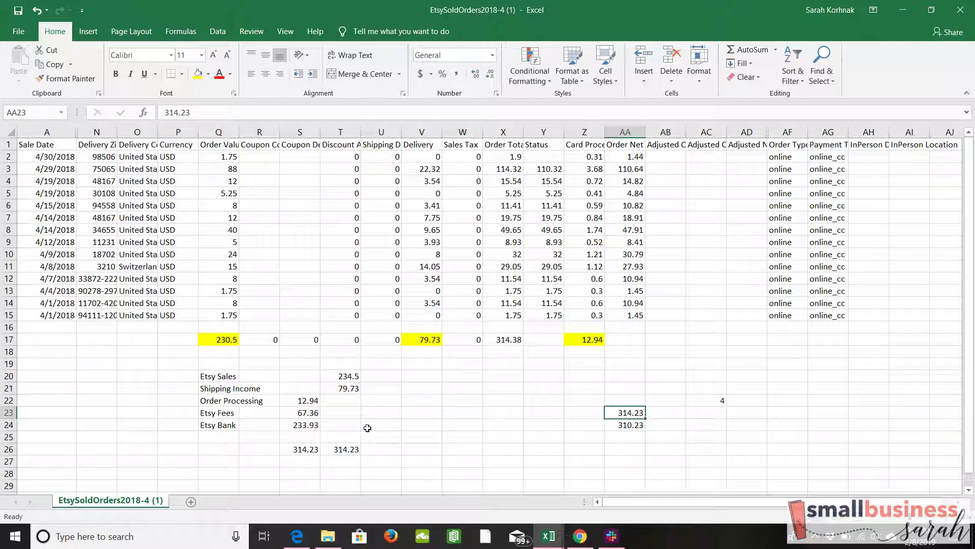
left_click(347, 448)
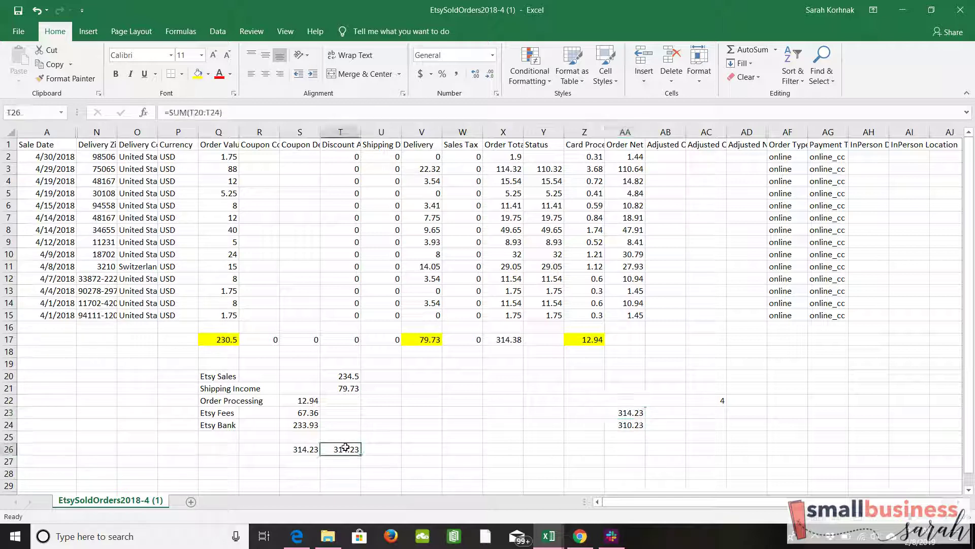
left_click(306, 423)
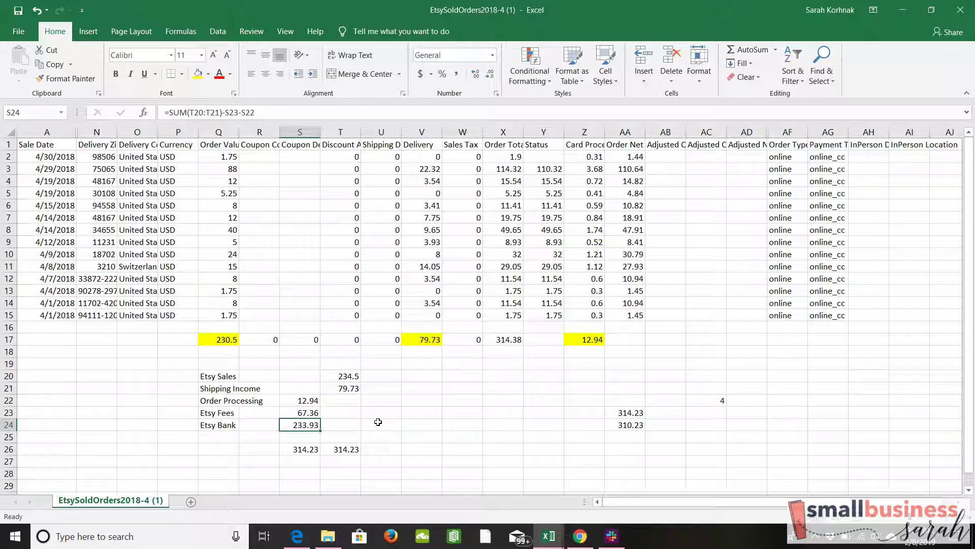
left_click(346, 376)
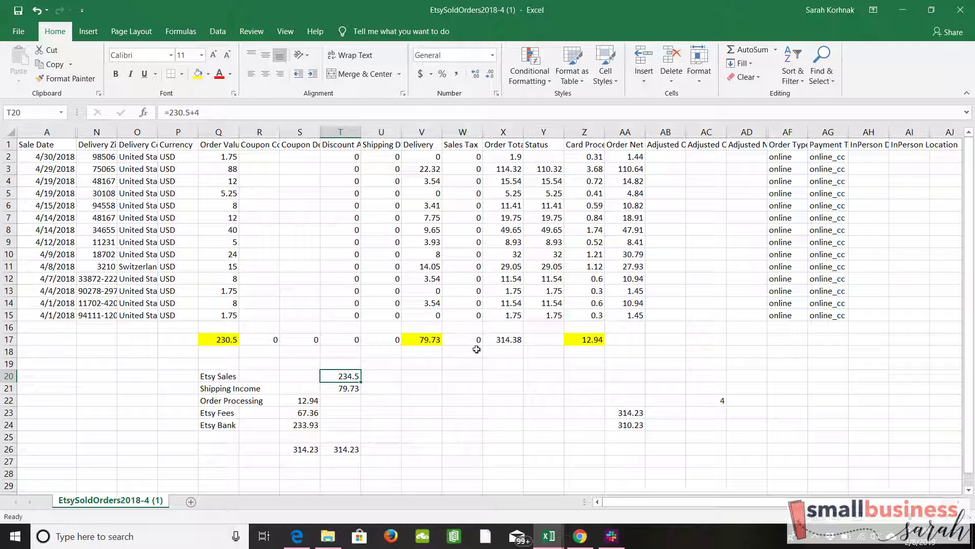
left_click(379, 377)
left_click(346, 378)
left_click(409, 406)
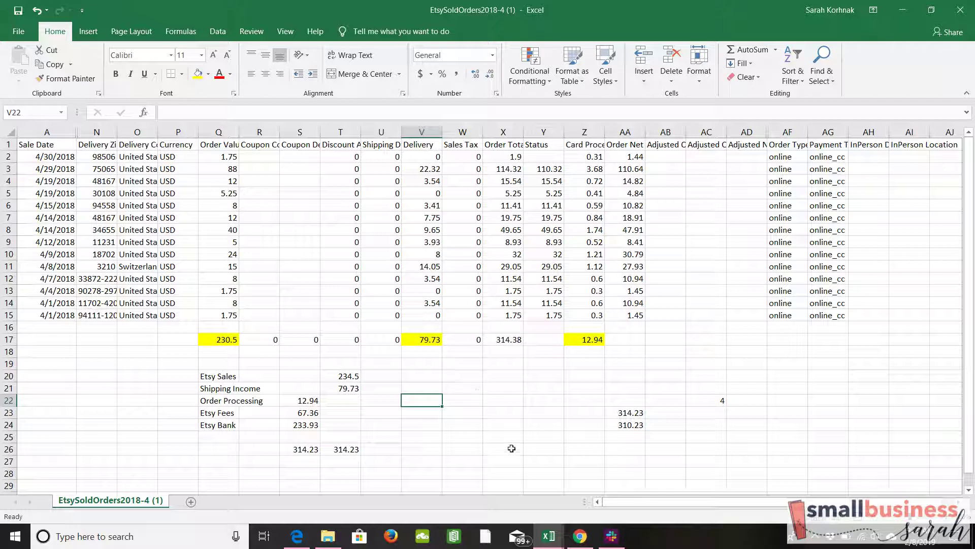
- Switch to the EtsySoldOrders2018-8 (1) workbook and review the Order Value total and the entry's sales, shipping, refunds, fees and bank amounts
mouse_move(551, 539)
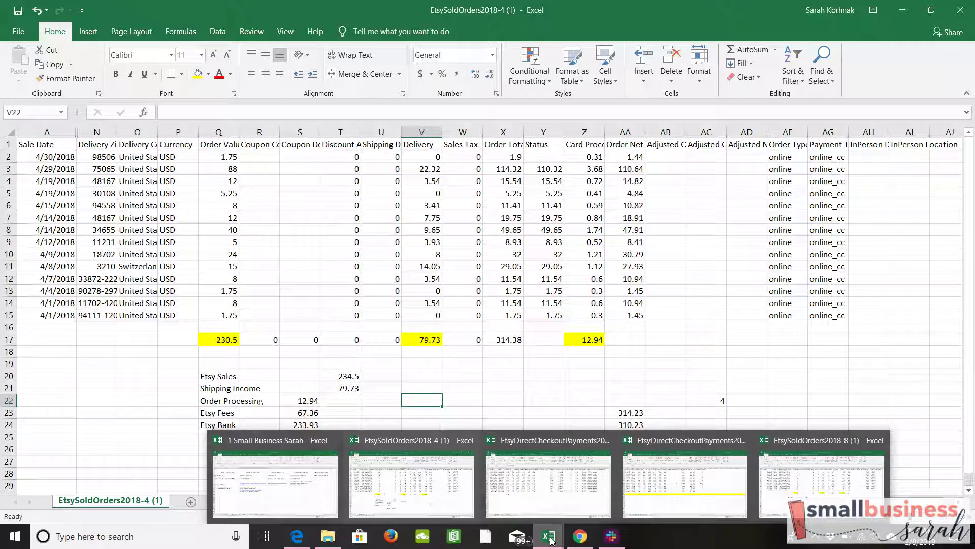
left_click(666, 447)
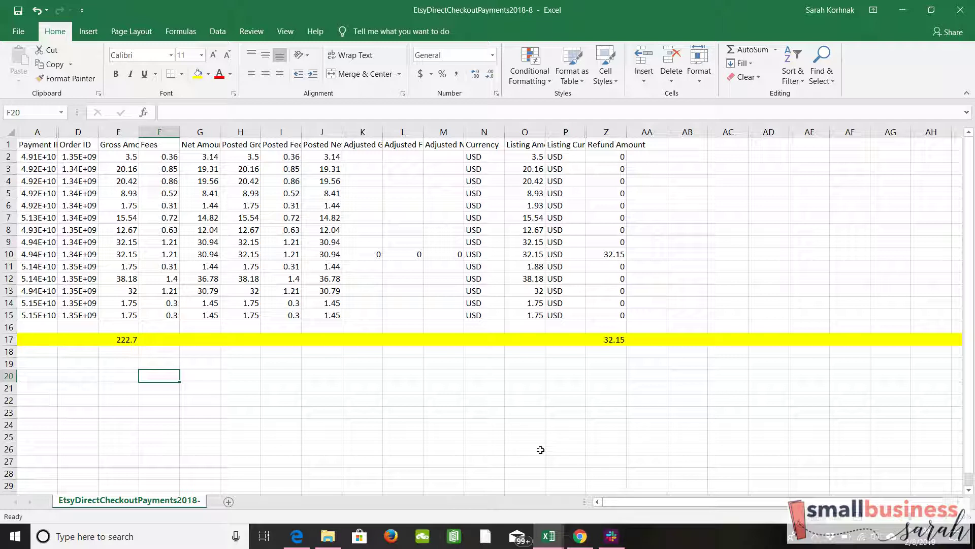
mouse_move(555, 540)
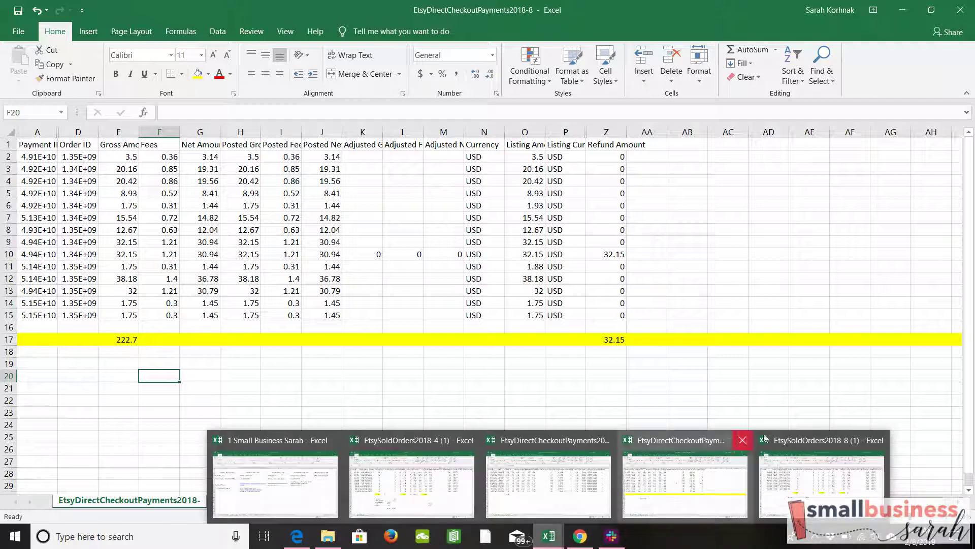
left_click(780, 441)
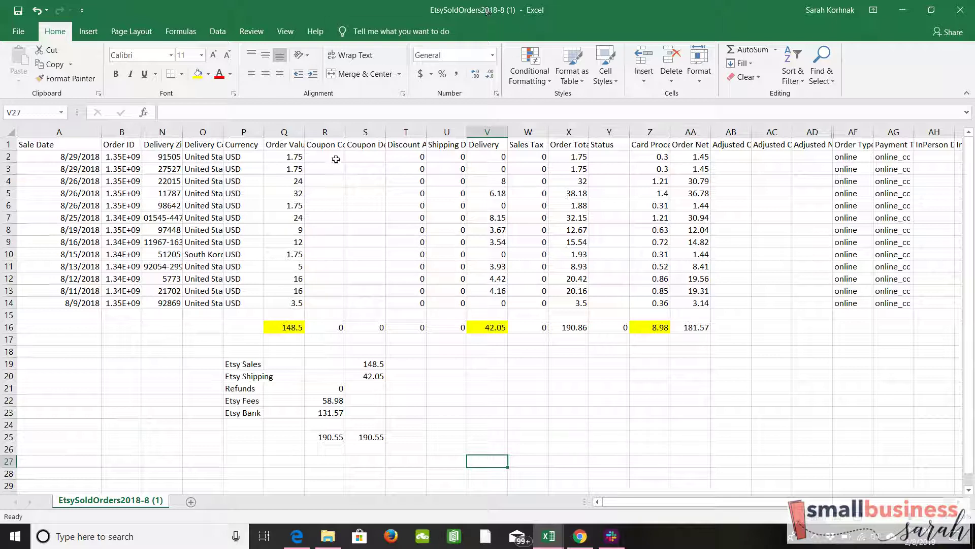
left_click(281, 329)
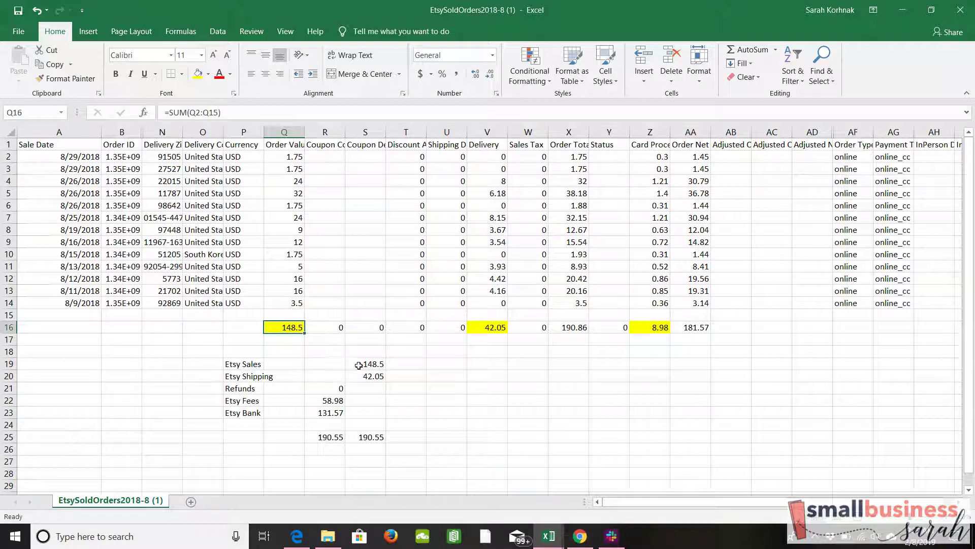
left_click(361, 365)
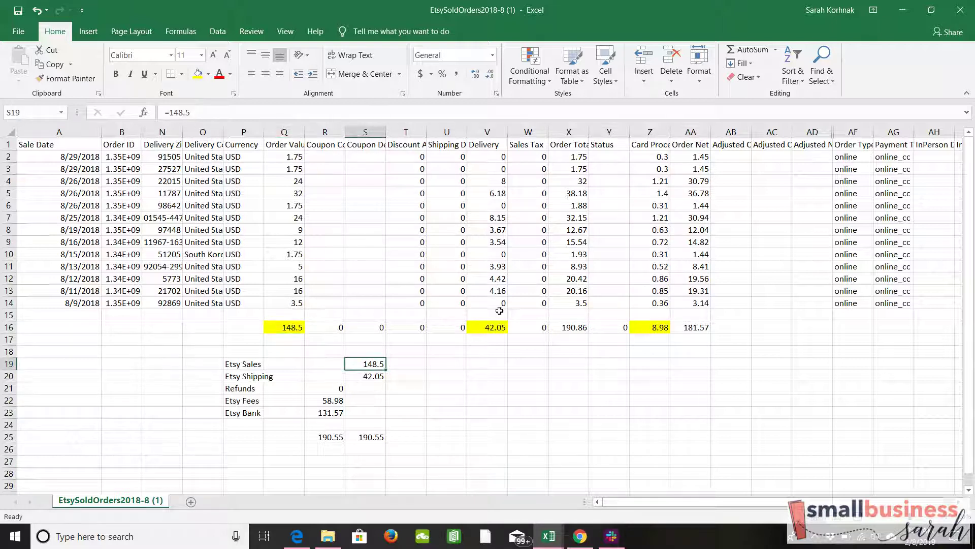
left_click(375, 376)
left_click(328, 388)
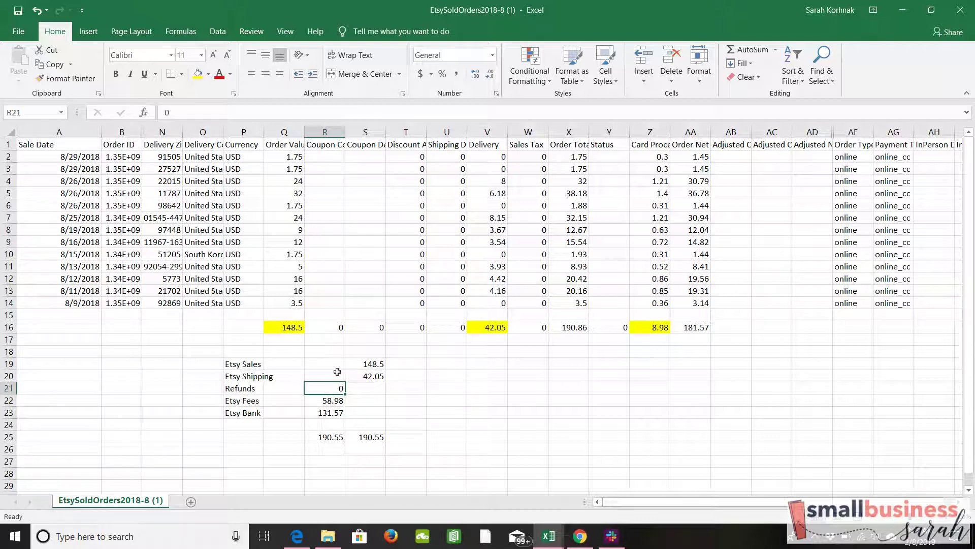
left_click(333, 400)
left_click(330, 416)
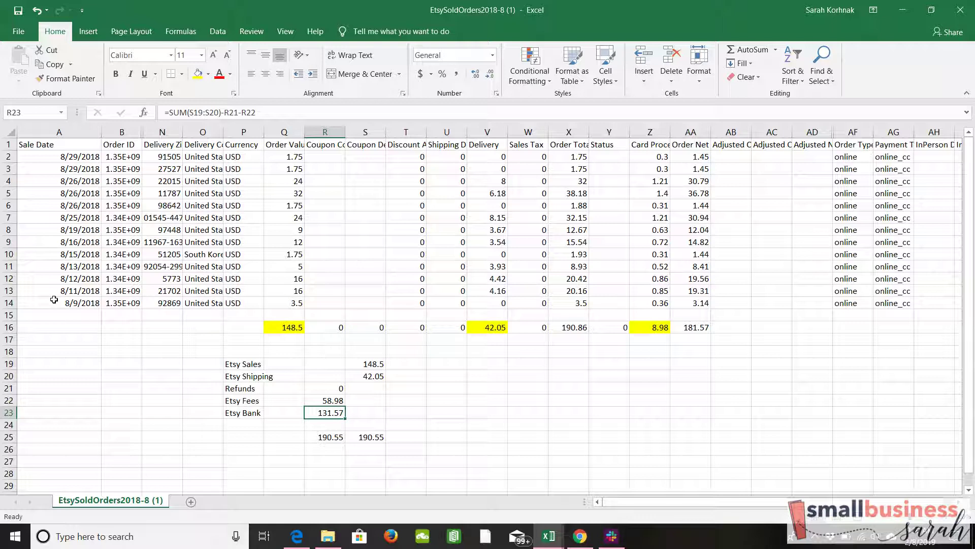
- Compare the last order row in EtsySoldOrders2018-8 (1) with the last payment row in the EtsyDirectCheckoutPayments2018-8 workbook
left_click(12, 304)
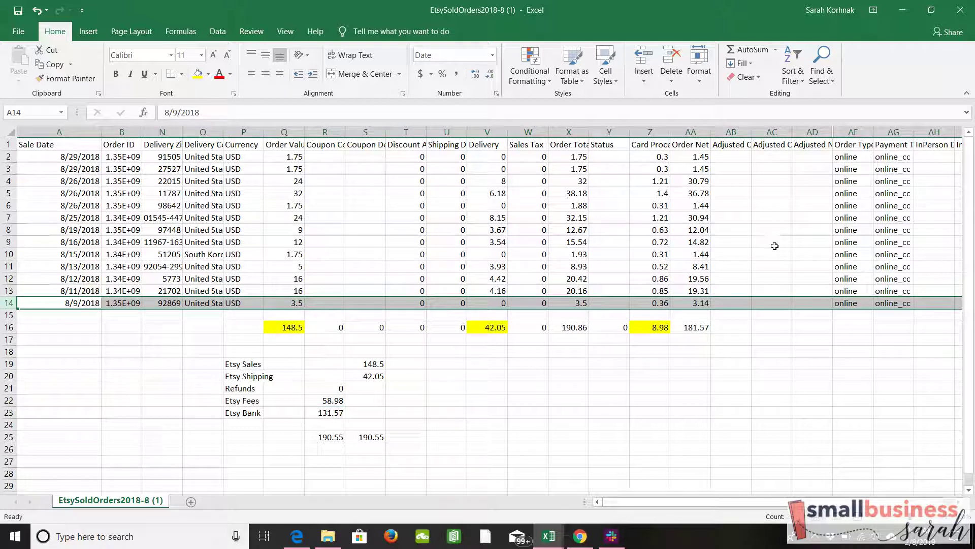
left_click(716, 408)
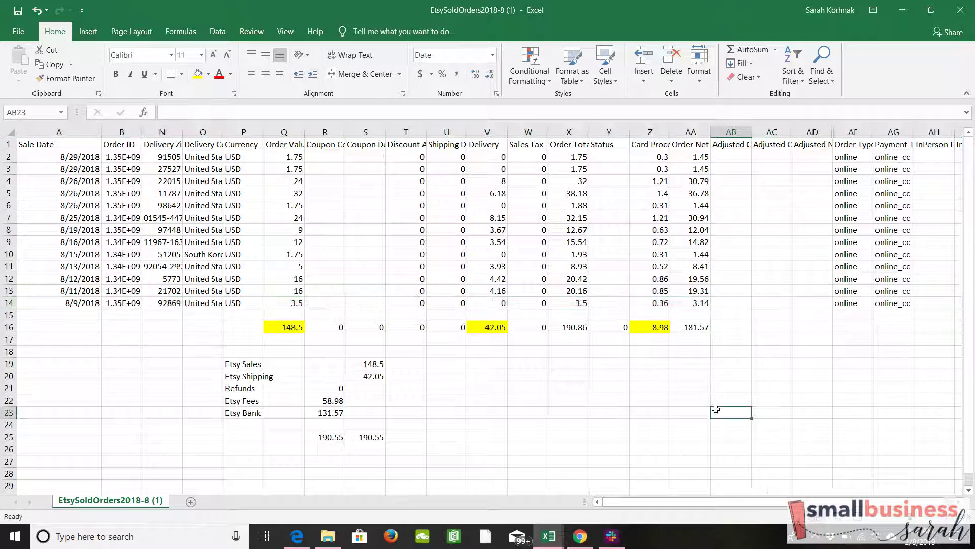
mouse_move(552, 537)
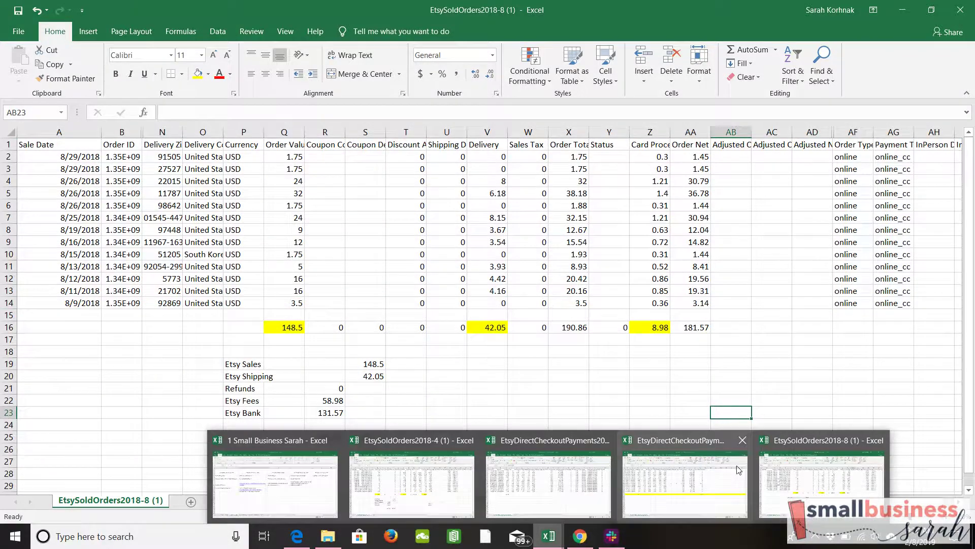
mouse_move(681, 445)
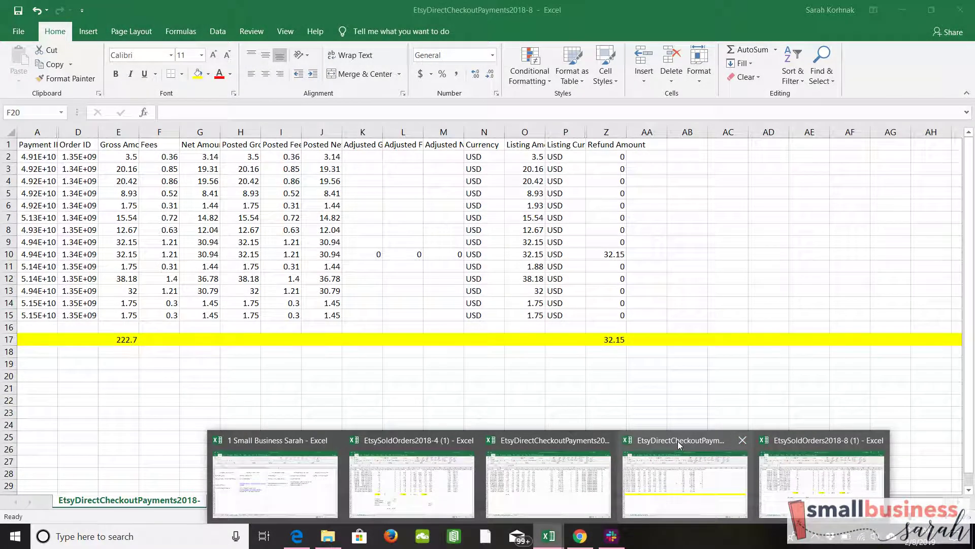
left_click(679, 442)
left_click(355, 421)
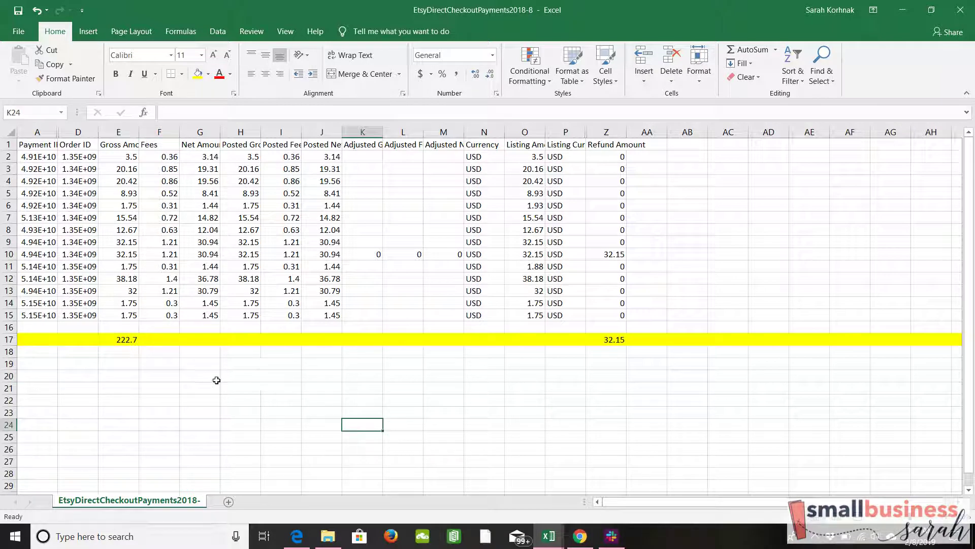
left_click_drag(6, 321, 8, 317)
- Examine the refund in cell Z10, the Refund Amount total in Z17 and the gross amount total in E17
left_click_drag(602, 253, 571, 425)
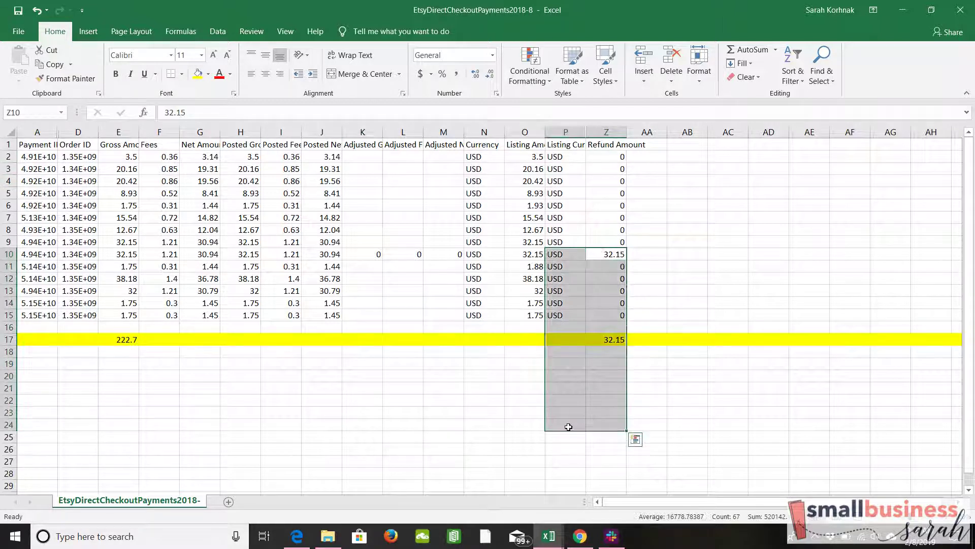
left_click(678, 250)
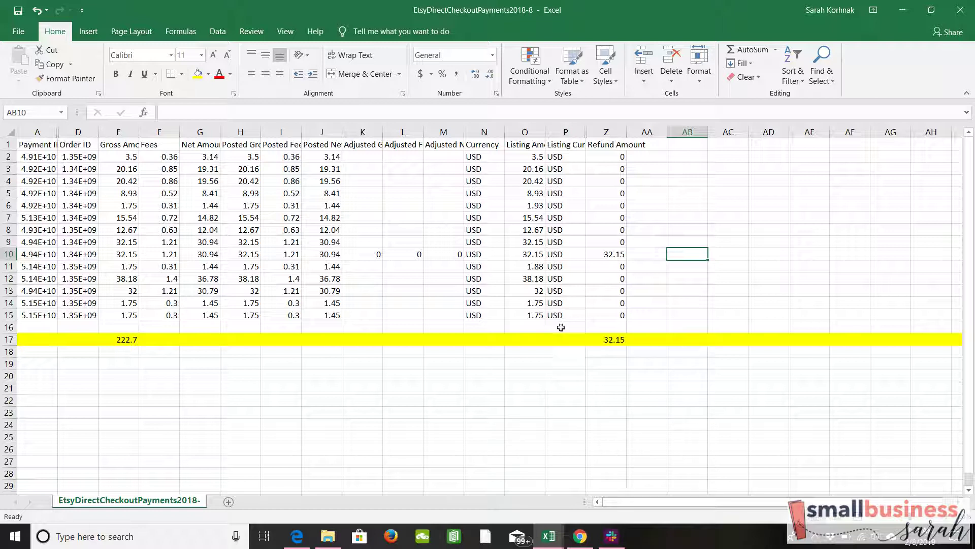
left_click(597, 251)
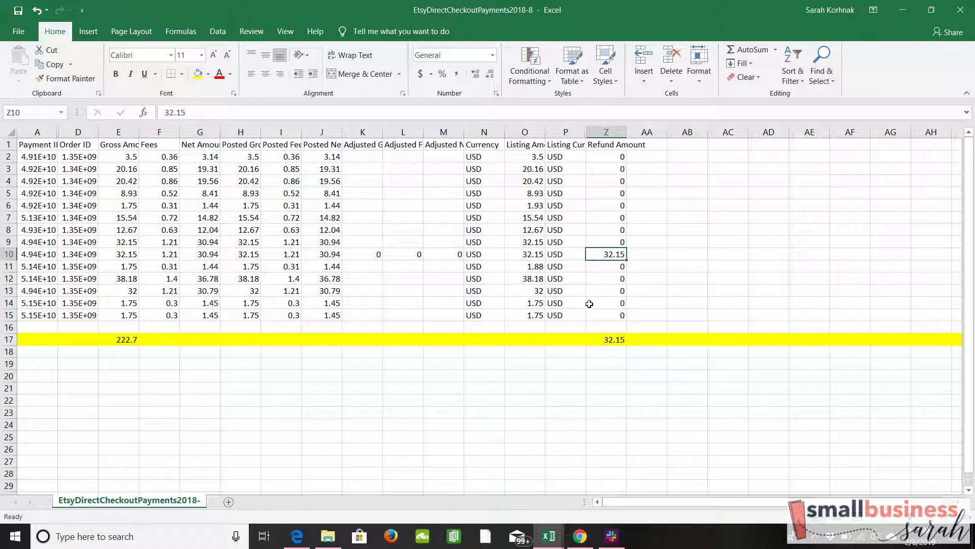
left_click(599, 338)
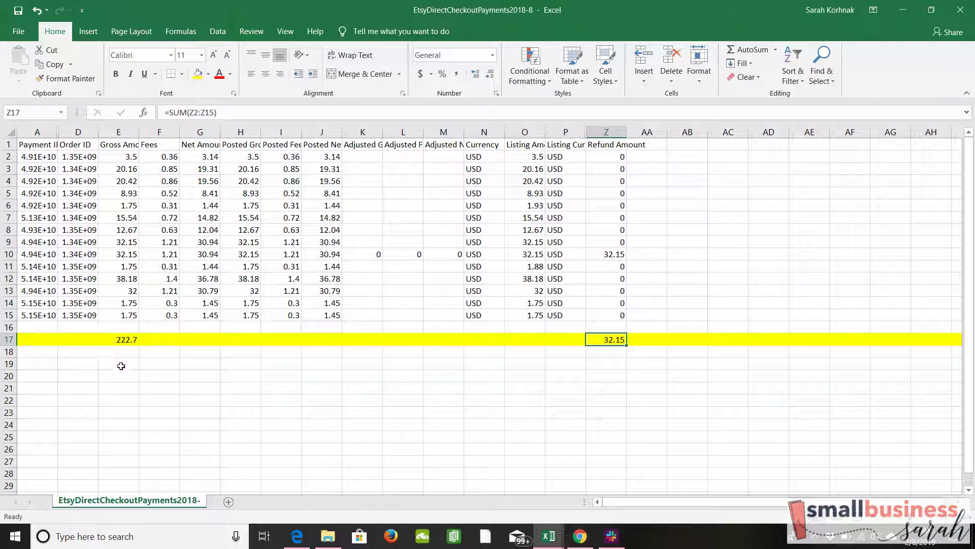
left_click(124, 340)
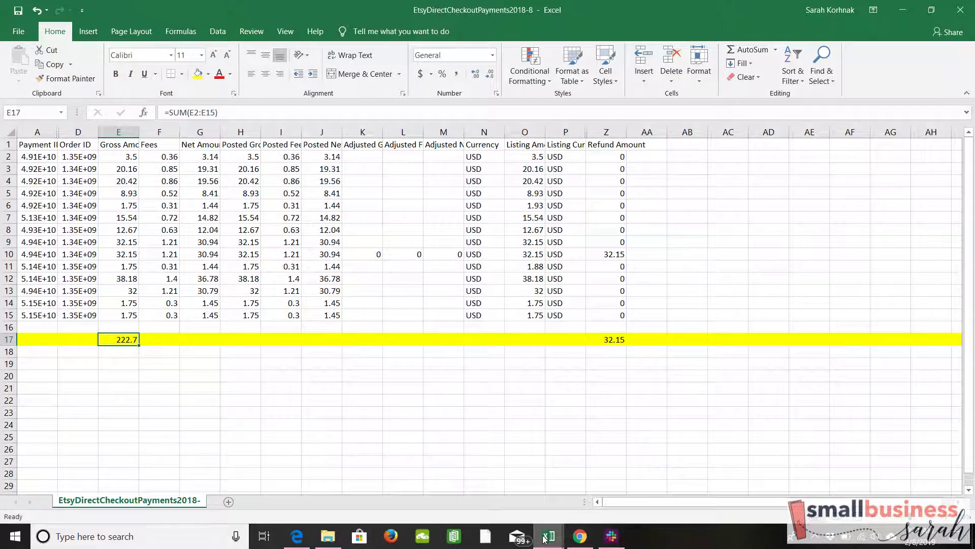
- In EtsySoldOrders2018-8 (1), note the refund total 32.15 in cell Y22 and the gross payments total 222.70 in Y23
mouse_move(551, 539)
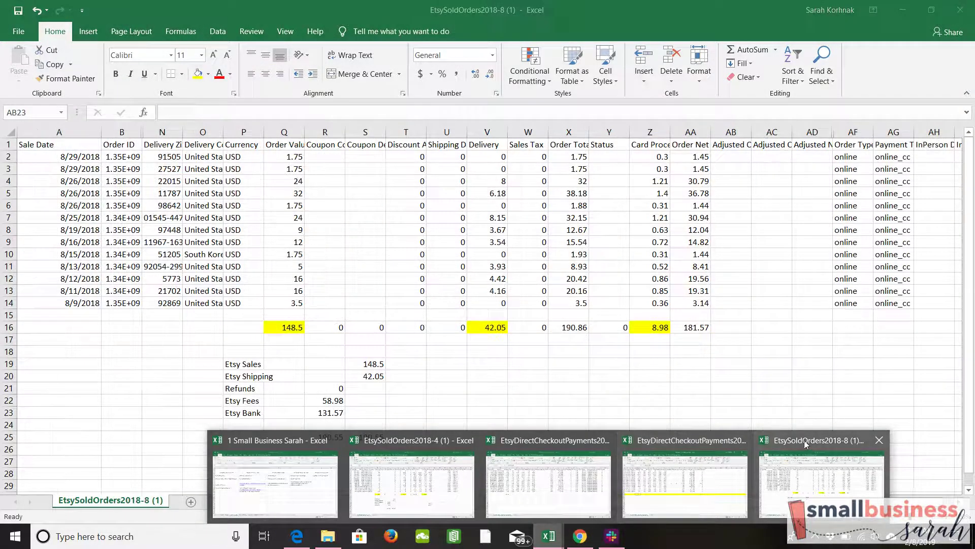
left_click(796, 445)
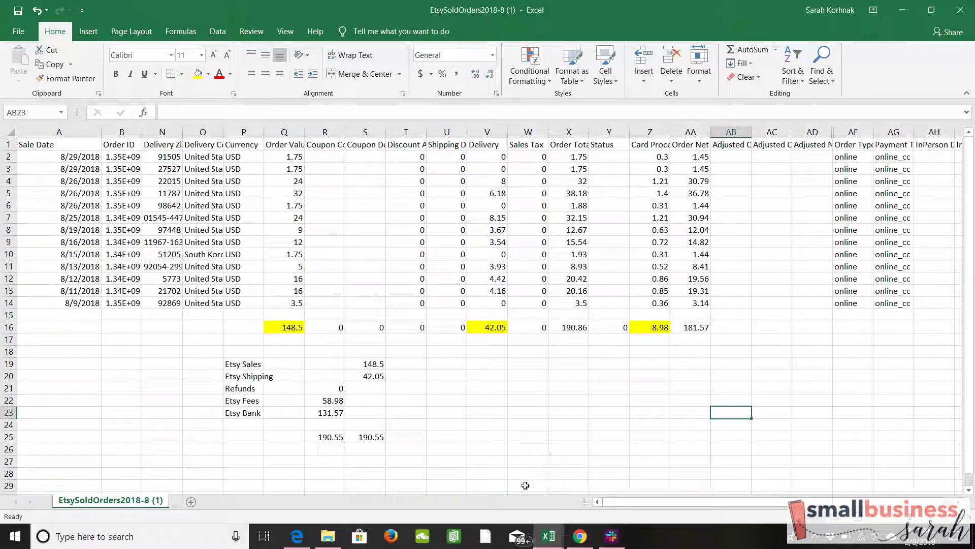
mouse_move(560, 537)
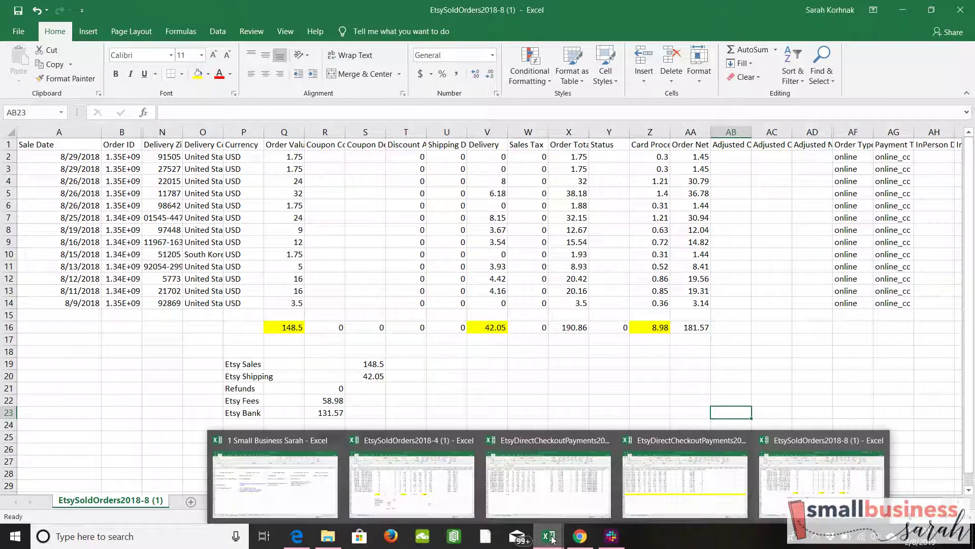
left_click(659, 438)
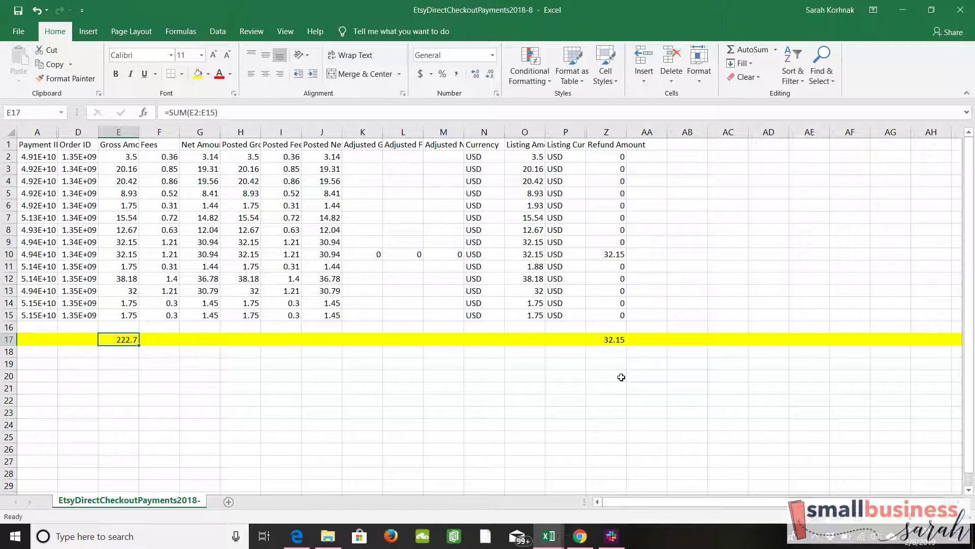
mouse_move(553, 539)
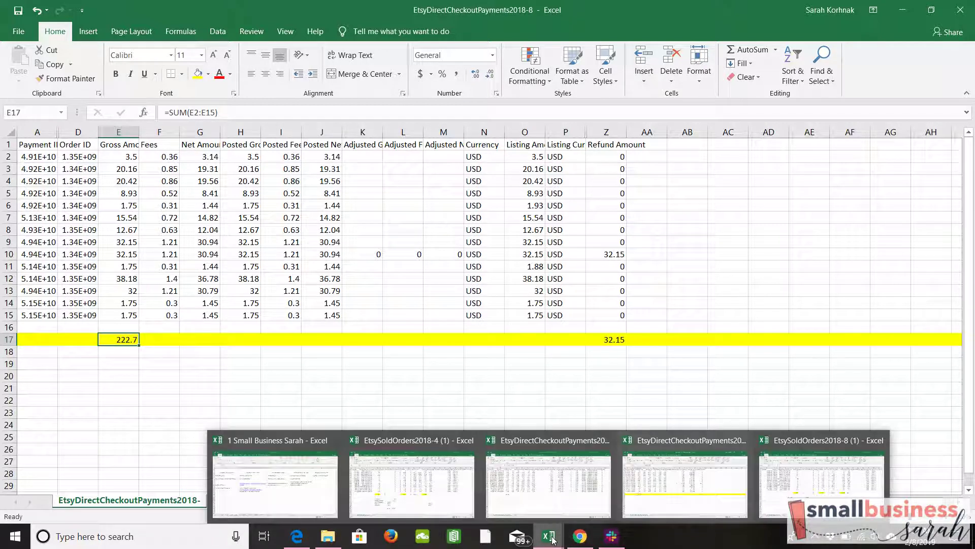
left_click(808, 445)
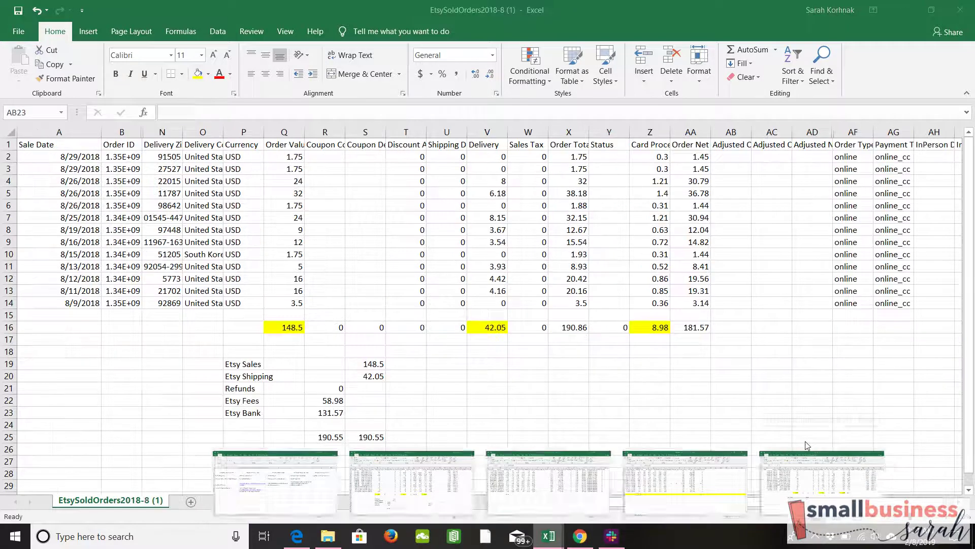
left_click(590, 398)
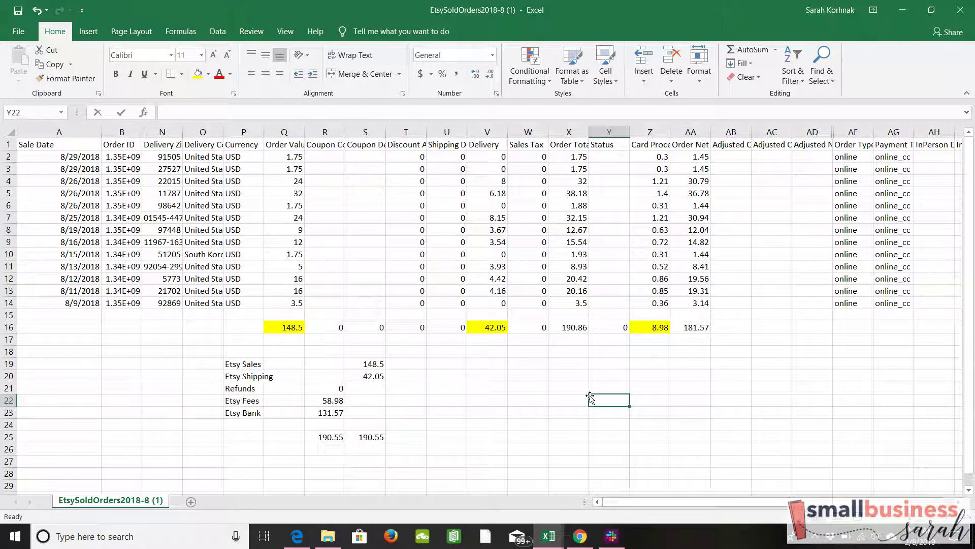
type("32.15")
key("Return")
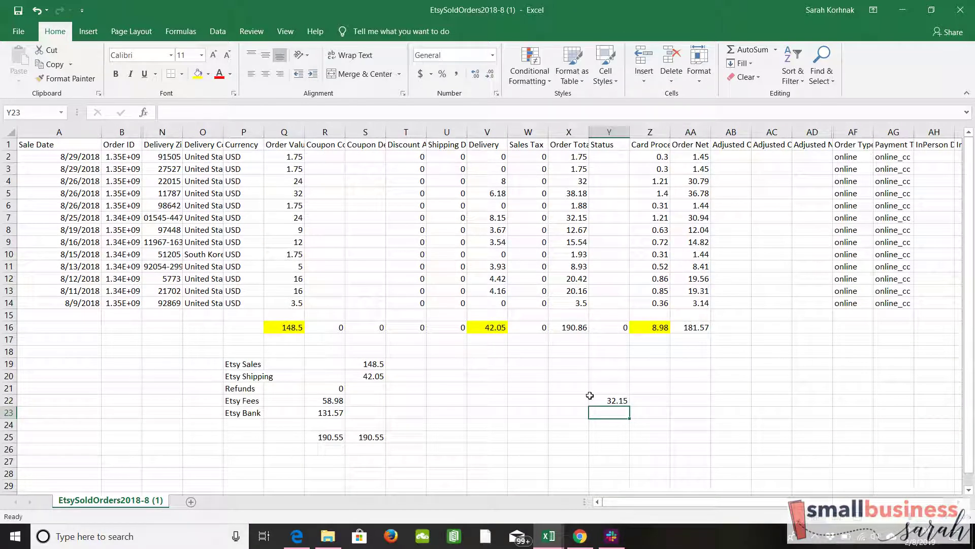
type("222.70")
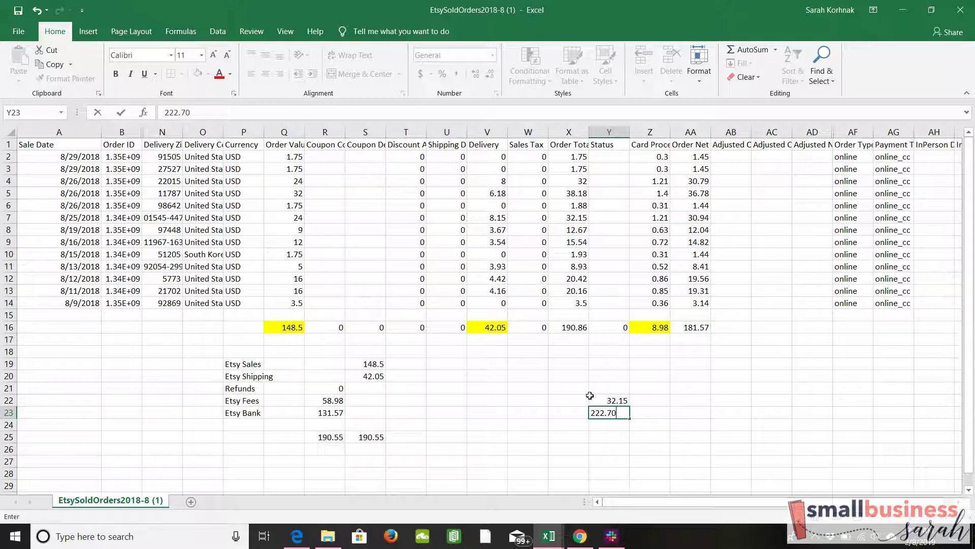
key("Return")
left_click(534, 380)
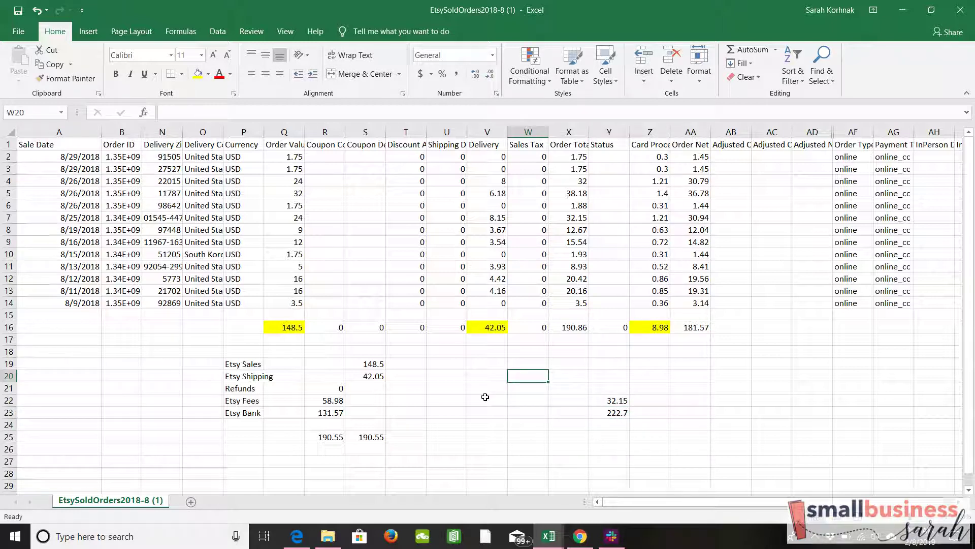
- Add the refunded sale to the Etsy Sales amount in cell S19 by changing it to =148.5+32.15
left_click(374, 364)
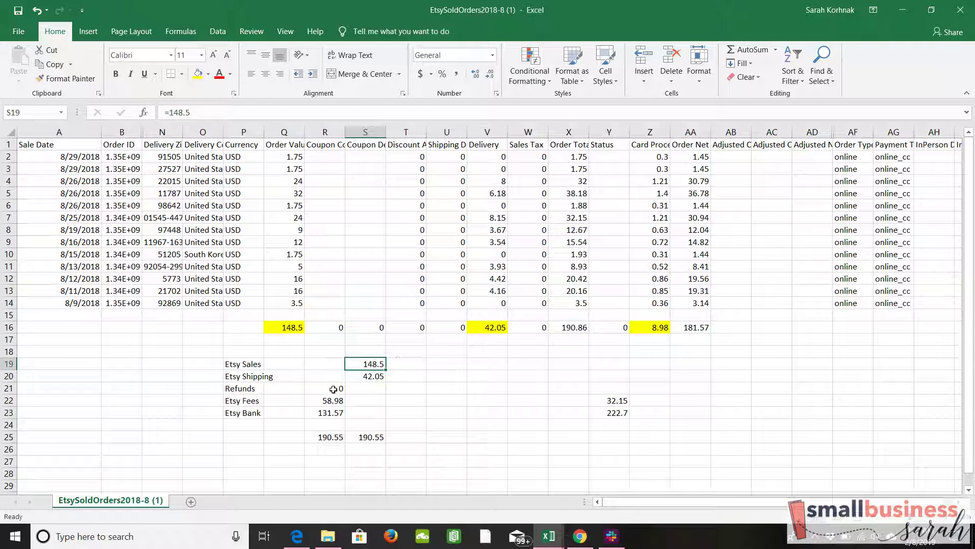
left_click(206, 111)
type("+")
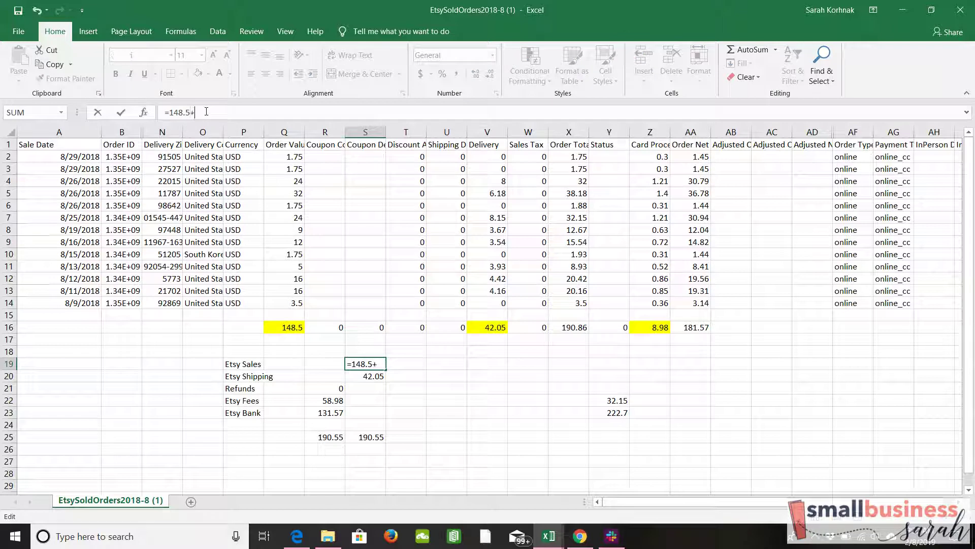
type("32.15")
key("Return")
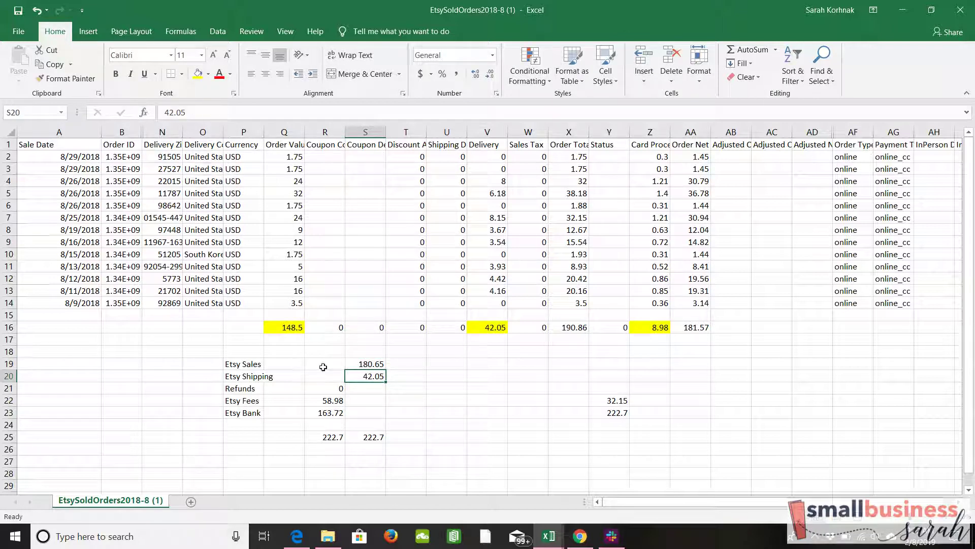
- Set the Refunds amount in cell R21 to 32.15
left_click(324, 389)
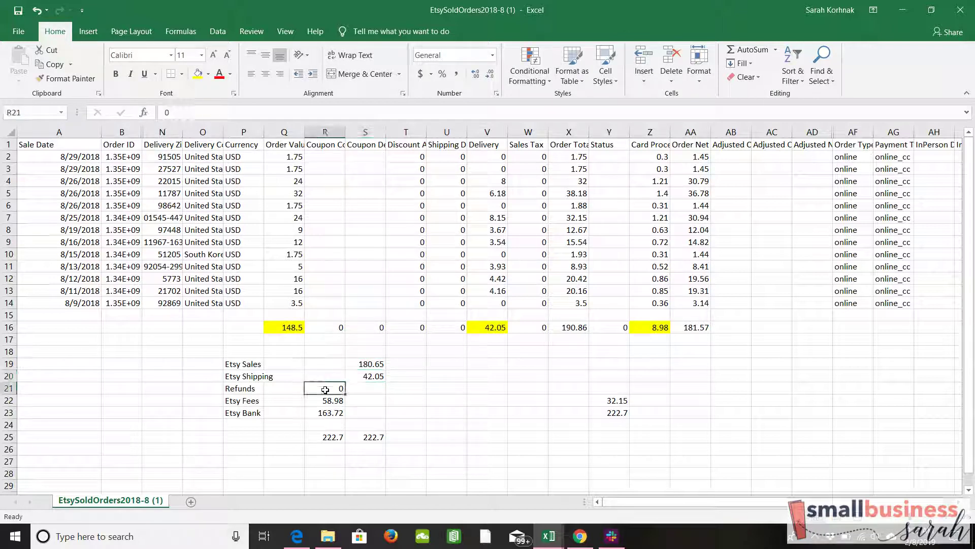
left_click(163, 112)
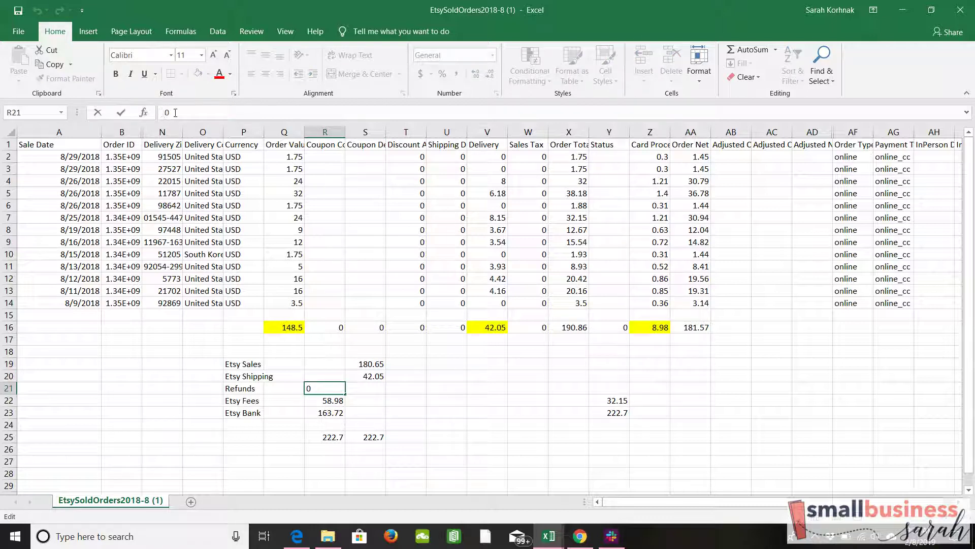
key("BackSpace")
type("32")
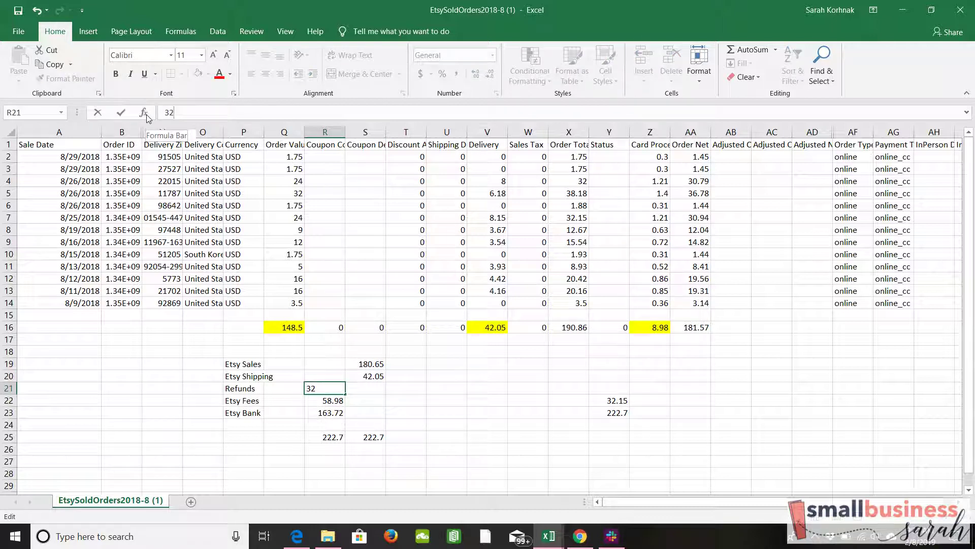
type(".15")
key("Return")
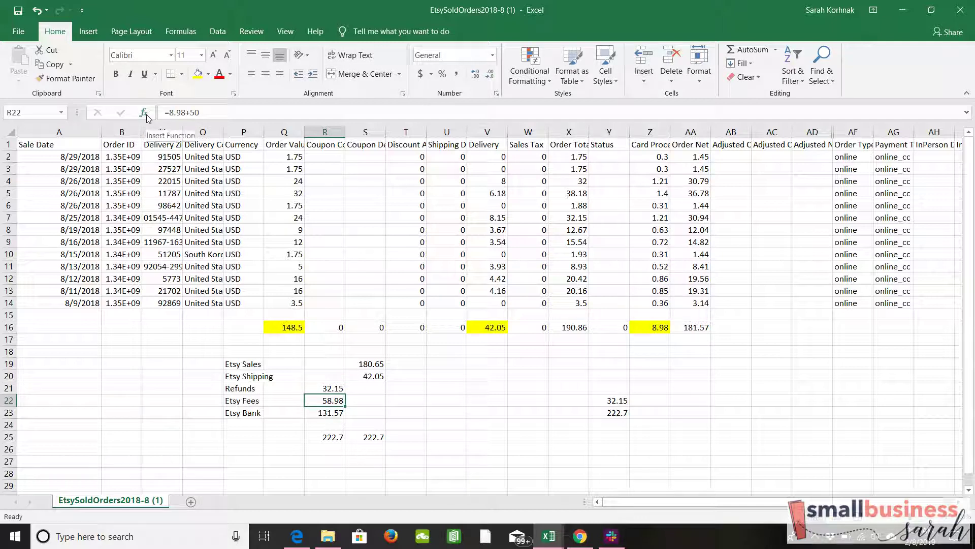
- Compare the journal entry's credit total in cell S25 with the gross payments total noted in Y23
left_click(328, 413)
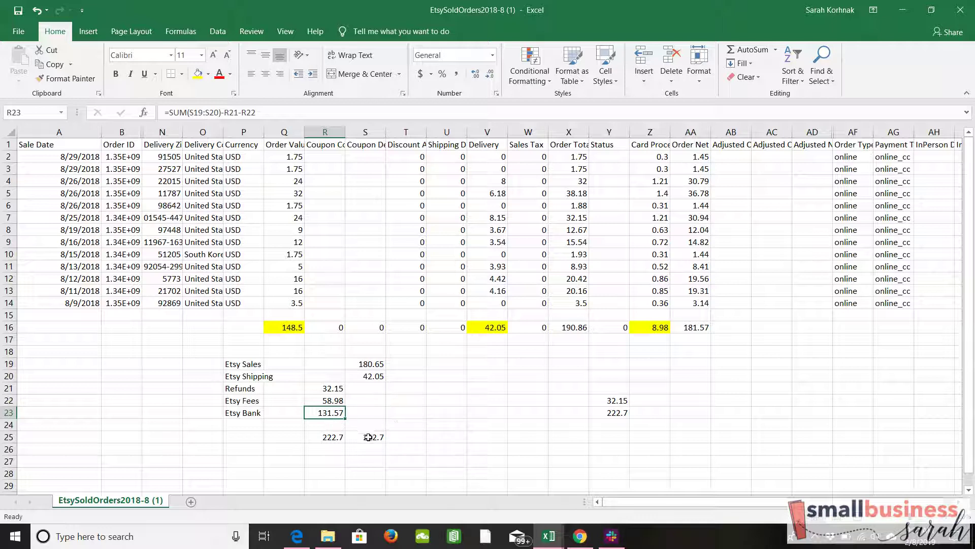
left_click_drag(369, 437, 379, 361)
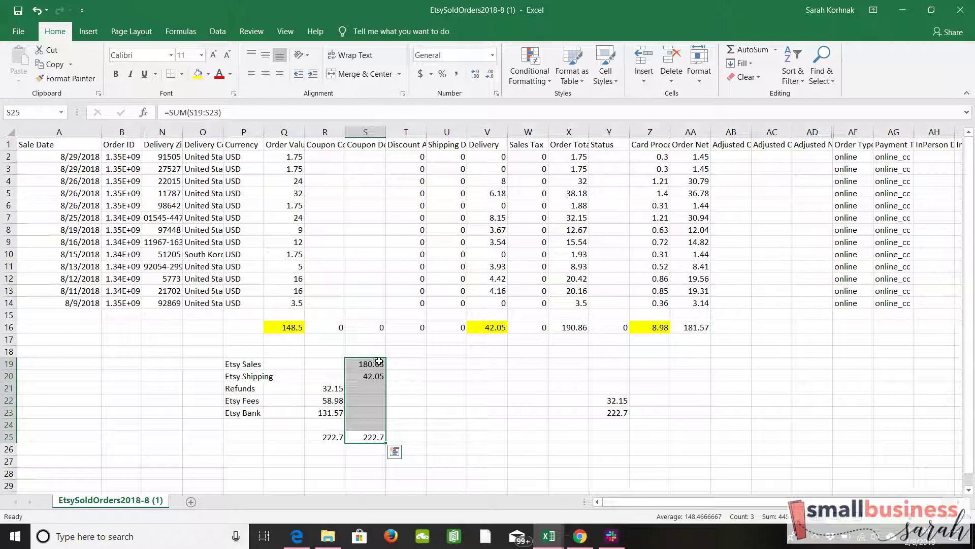
left_click(408, 363)
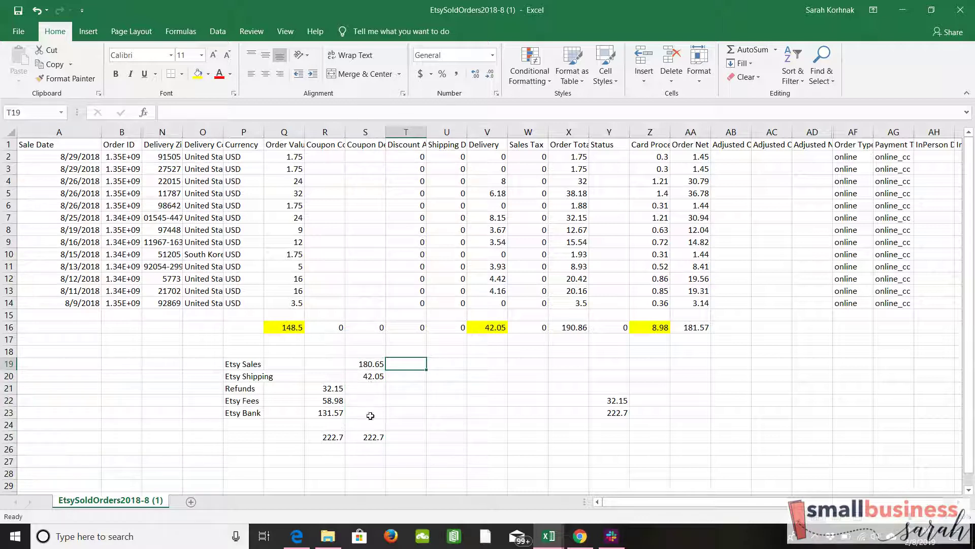
mouse_move(372, 437)
left_mouse_down()
mouse_move(472, 447)
mouse_move(377, 438)
left_mouse_up()
left_click(608, 412)
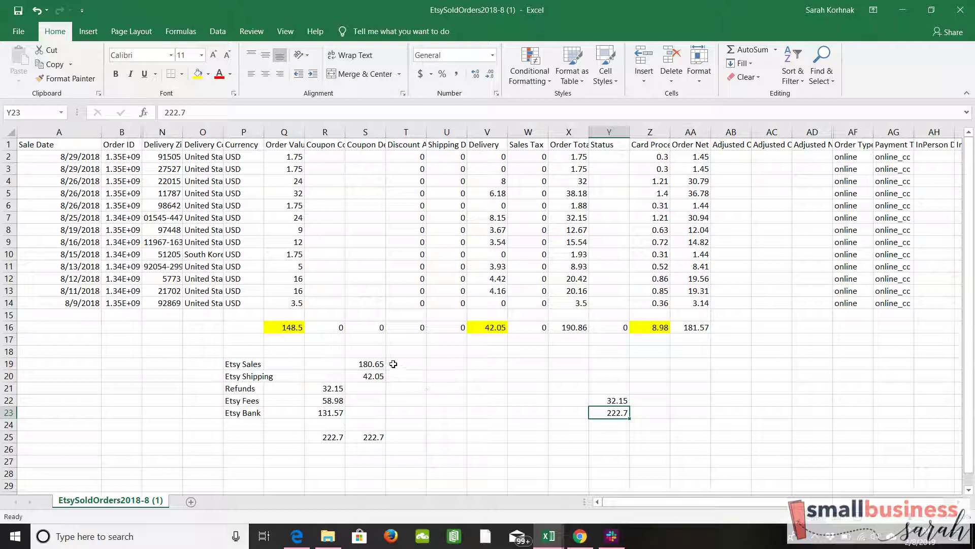
- Review the Etsy Sales amount in S19, the Refunds amount in R21 and the Etsy Bank amount in R23
left_click(411, 366)
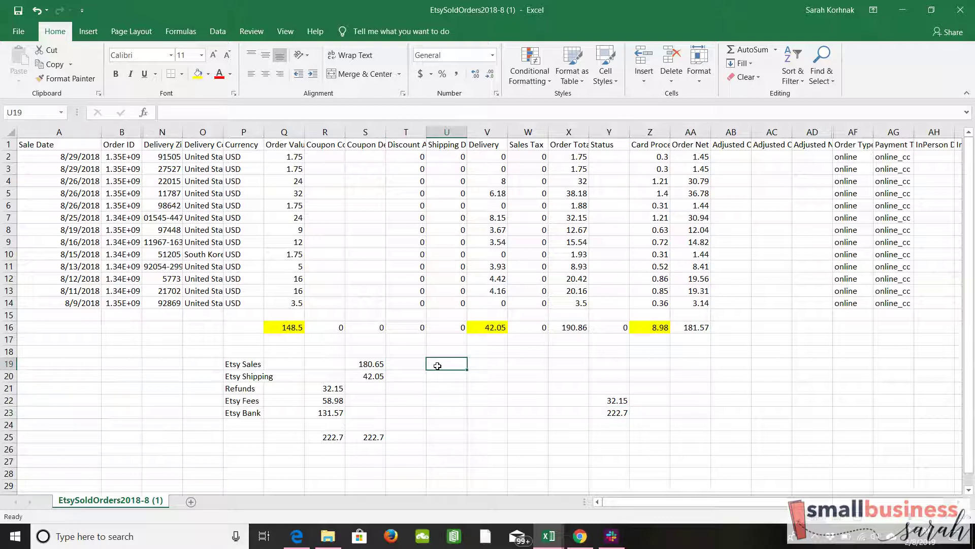
left_click(375, 361)
left_click(327, 388)
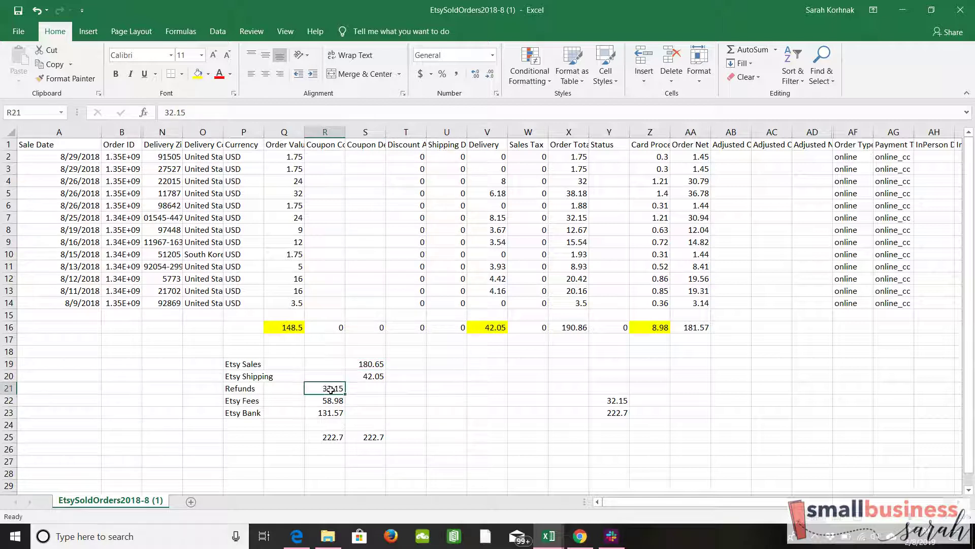
left_click(324, 412)
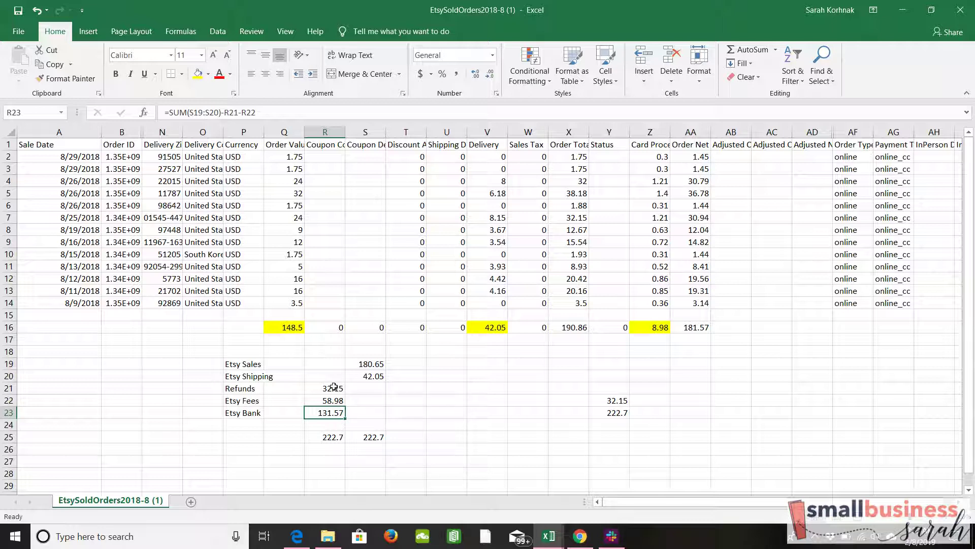
left_click(419, 402)
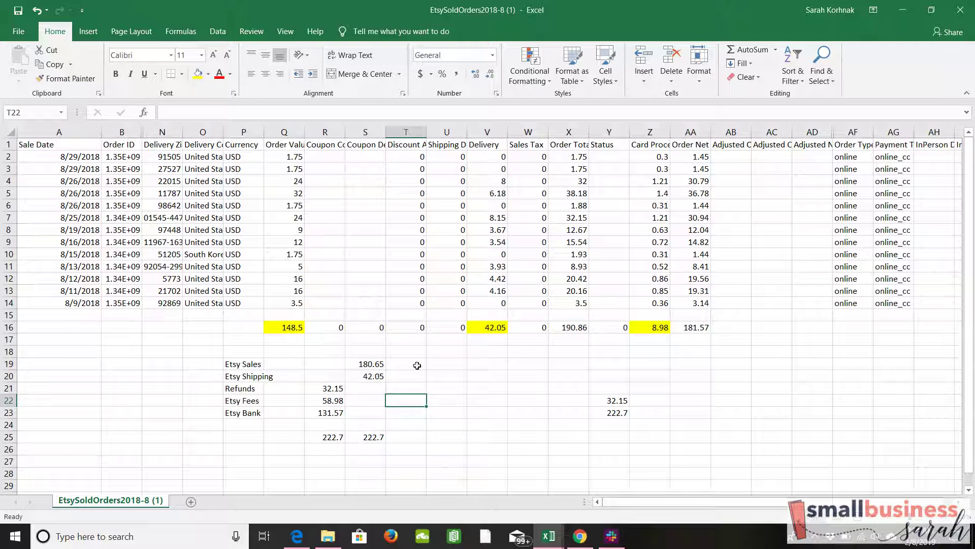
left_click(500, 388)
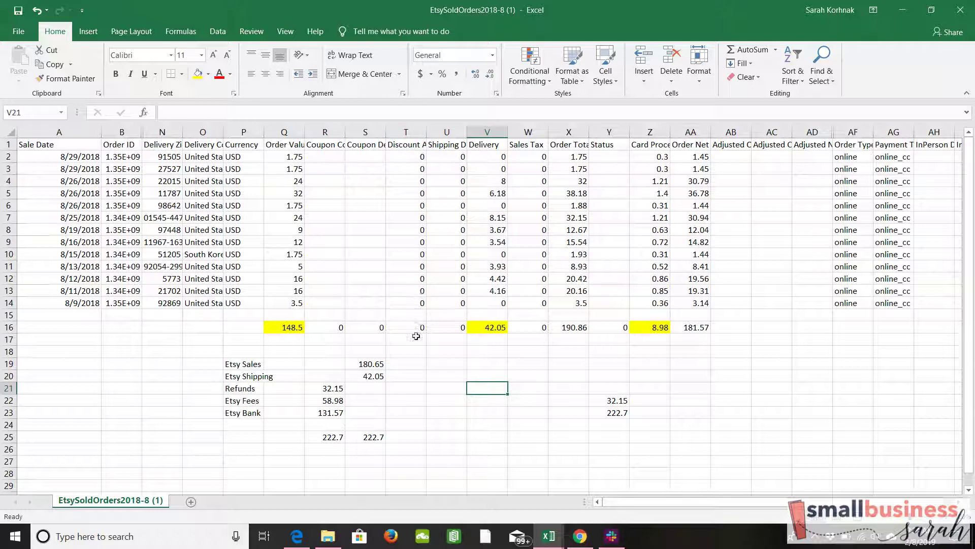
- Recheck the totals row in EtsyDirectCheckoutPayments2018-8 and return to EtsySoldOrders2018-8 (1)
mouse_move(549, 536)
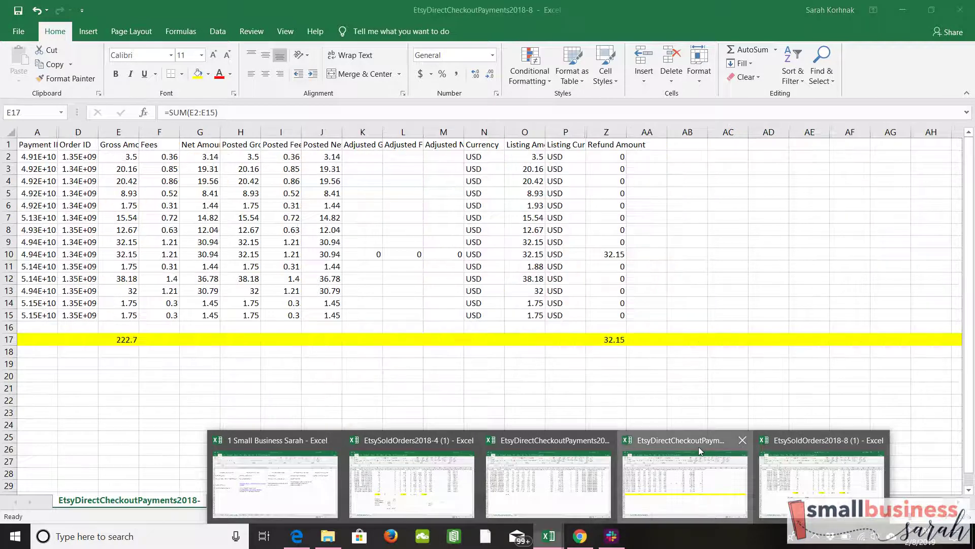
left_click(699, 447)
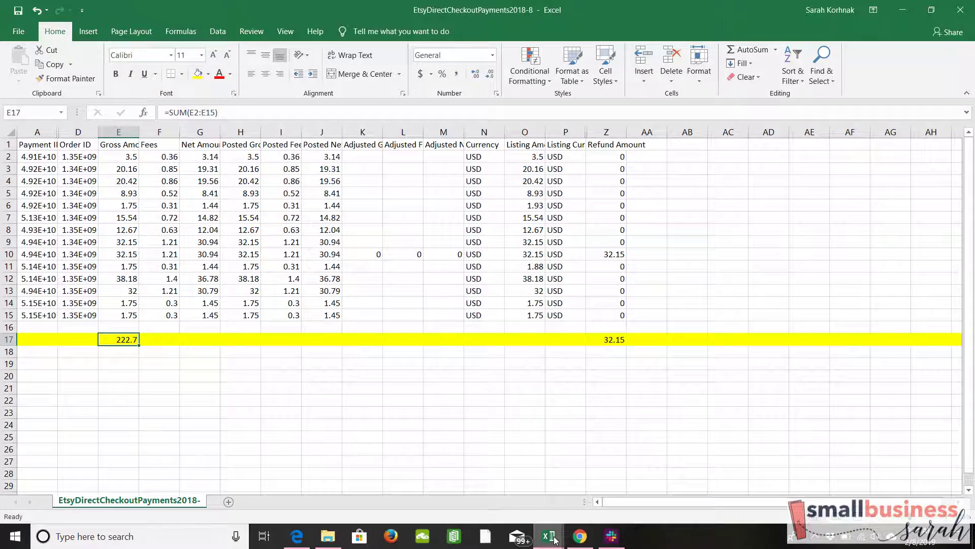
mouse_move(554, 540)
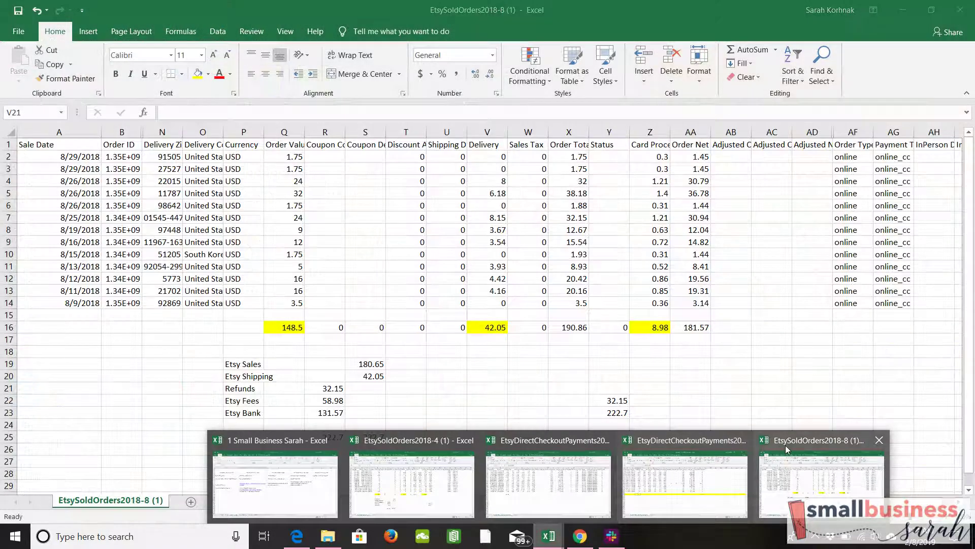
left_click(788, 443)
left_click(459, 410)
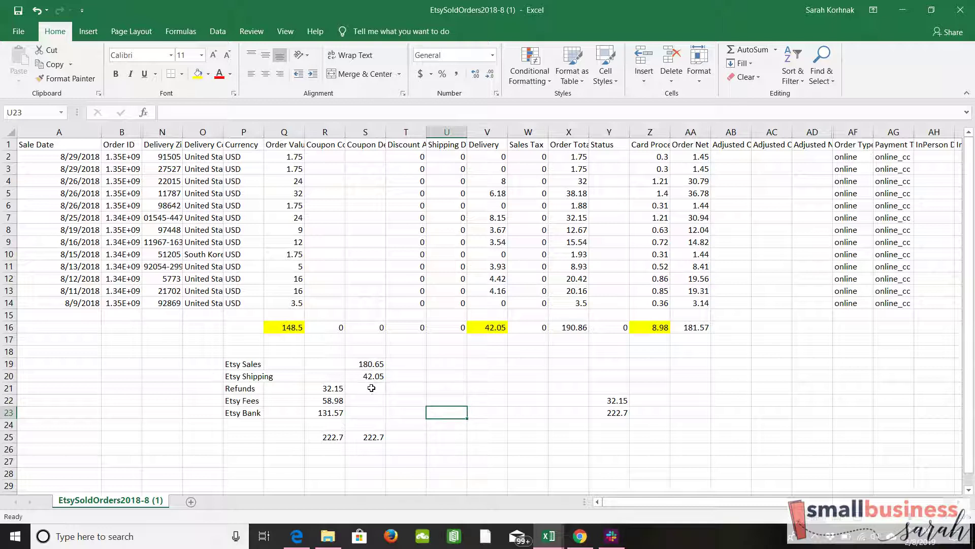
- Inspect the Etsy Bank balancing formula in cell R23
left_click(320, 415)
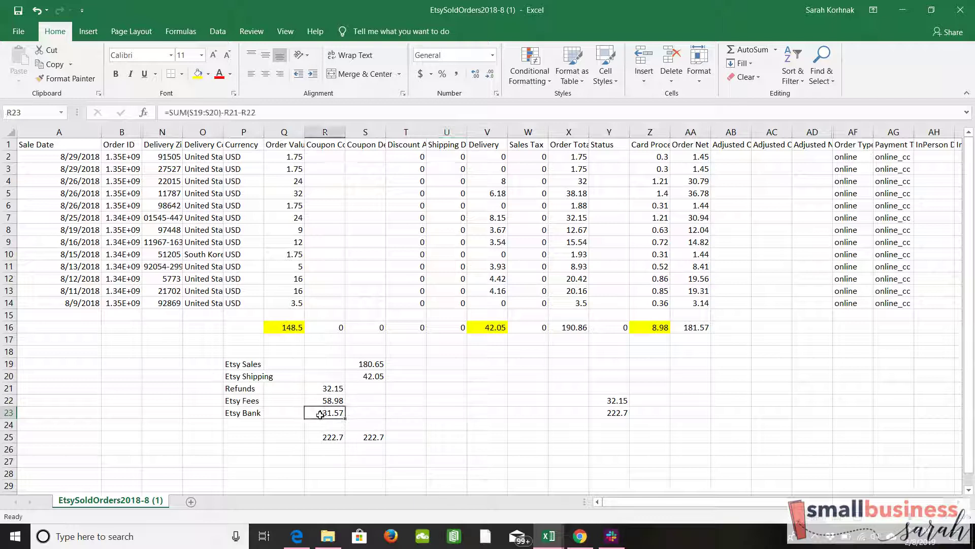
left_click(426, 416)
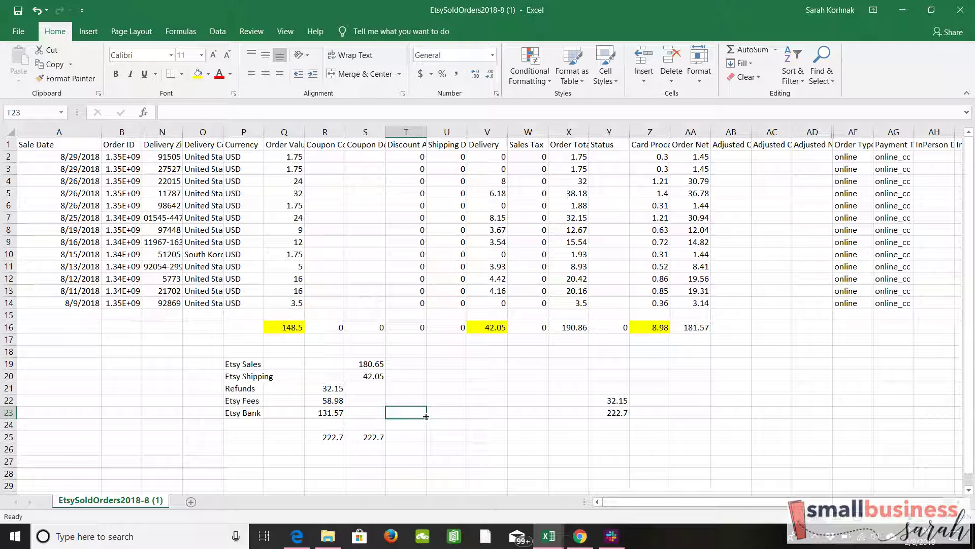
left_click(320, 414)
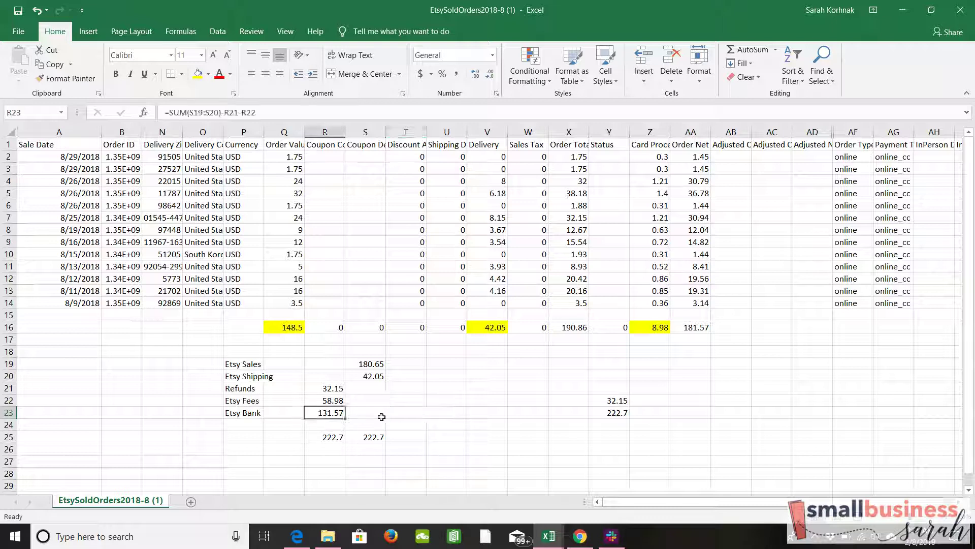
left_click(551, 462)
left_click(511, 470)
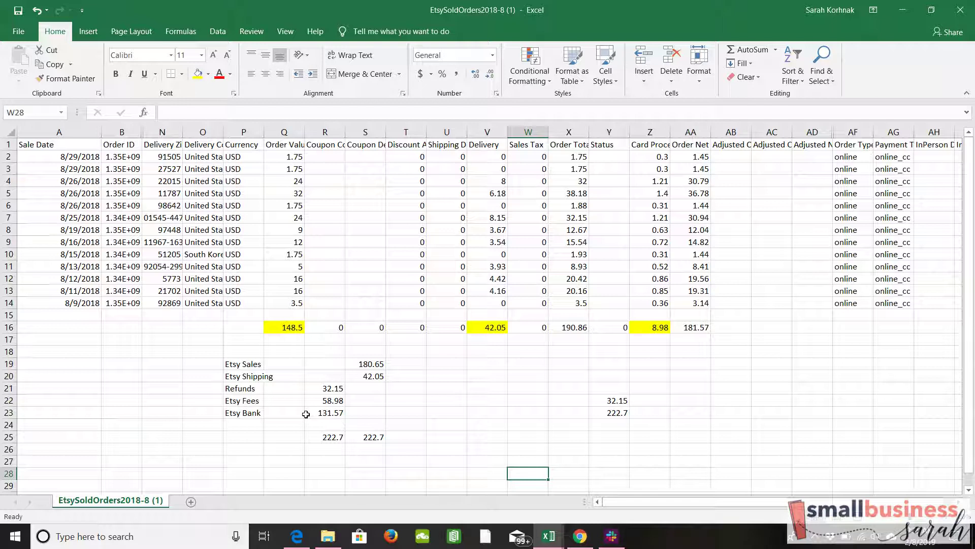
- Try adding 5 to Etsy Sales by changing cell S19 to =148.5+32.15+5, and check the Etsy Bank amount in R23
left_click(375, 363)
left_click(223, 113)
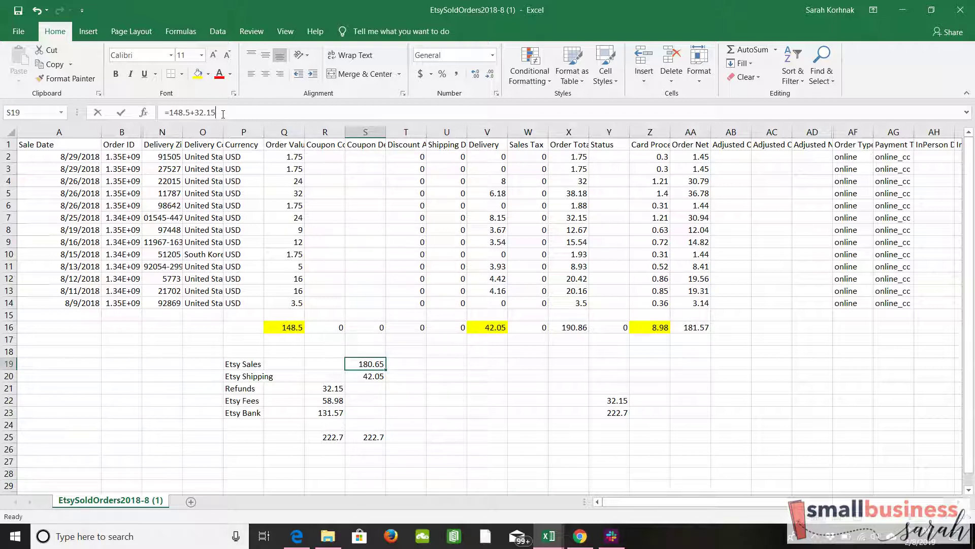
type("+5")
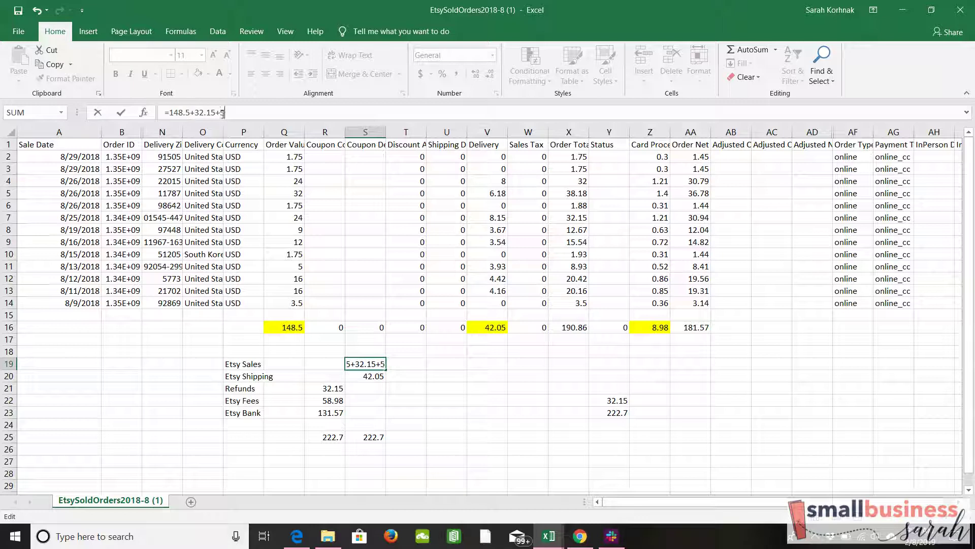
key("Return")
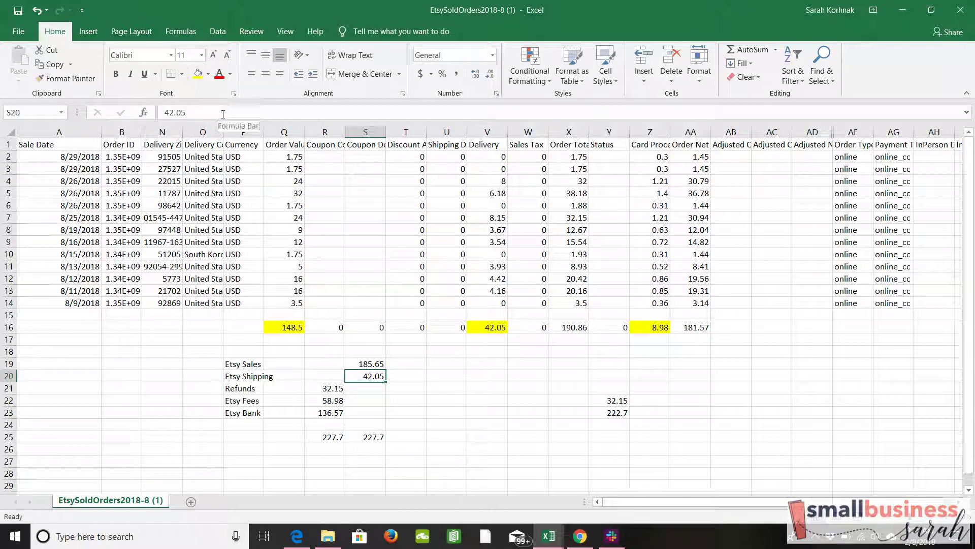
left_click(315, 412)
- Remove the added 5 from the Etsy Sales formula in cell S19, restoring =148.5+32.15
left_click(375, 364)
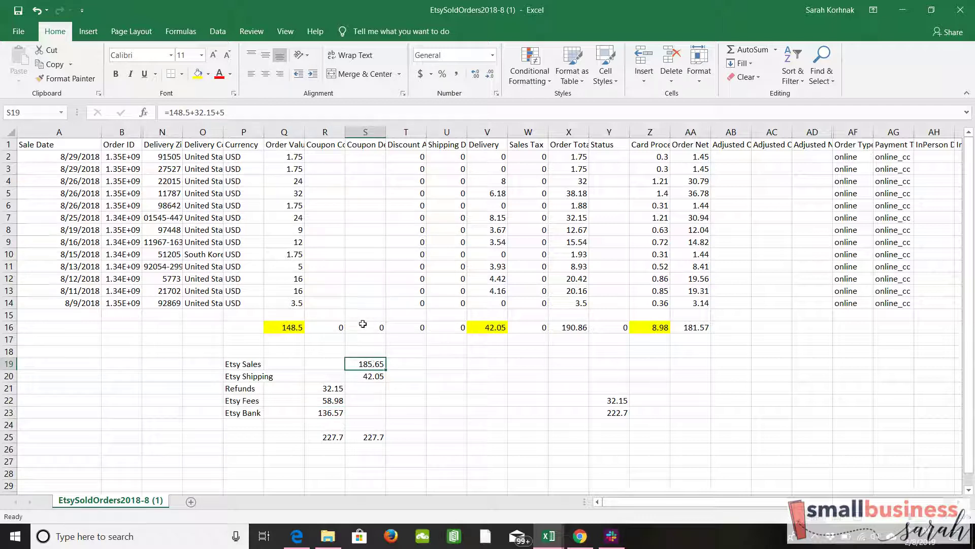
left_click(236, 116)
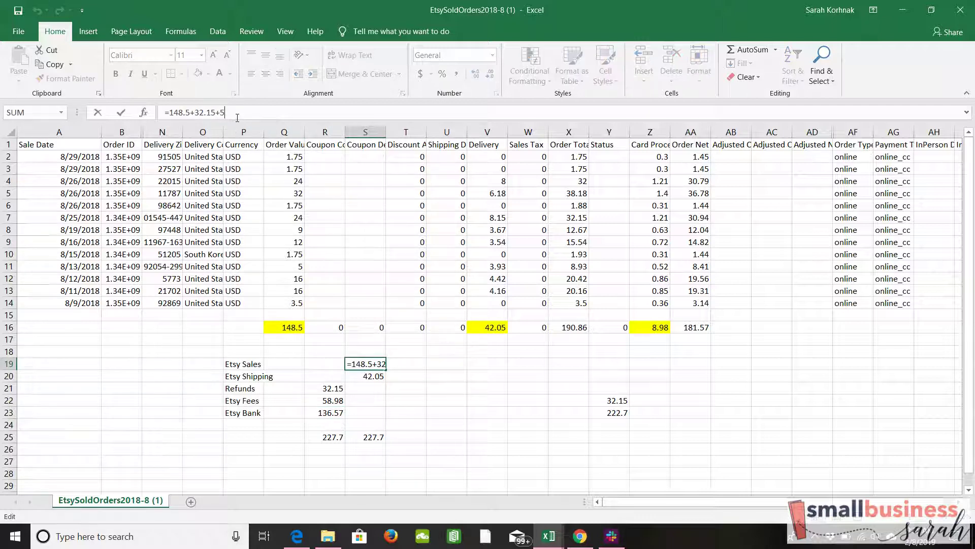
key("BackSpace")
key("BackSpace")
left_click(475, 421)
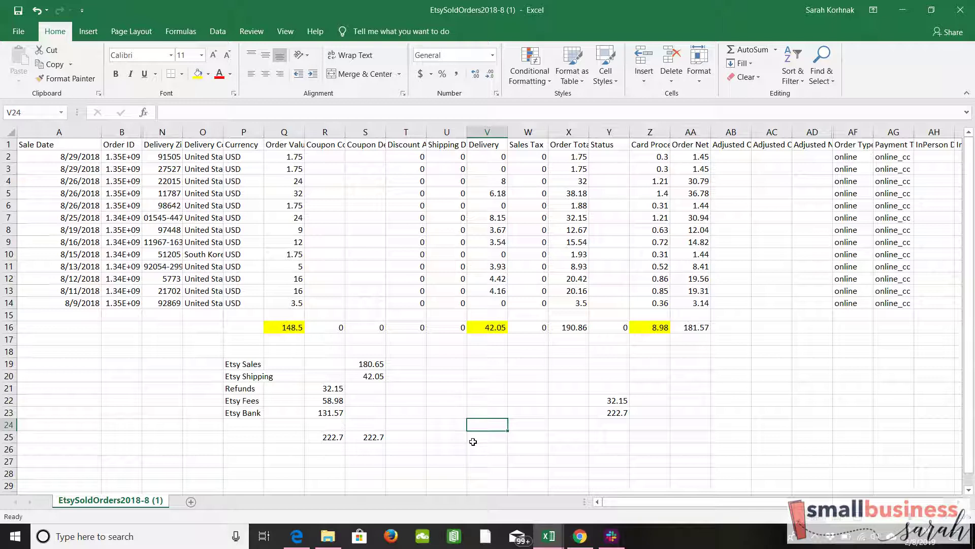
- Try lowering Etsy Fees by 5 by changing cell R22 to =8.98+50-5, and check the Etsy Bank amount in R23
left_click(319, 401)
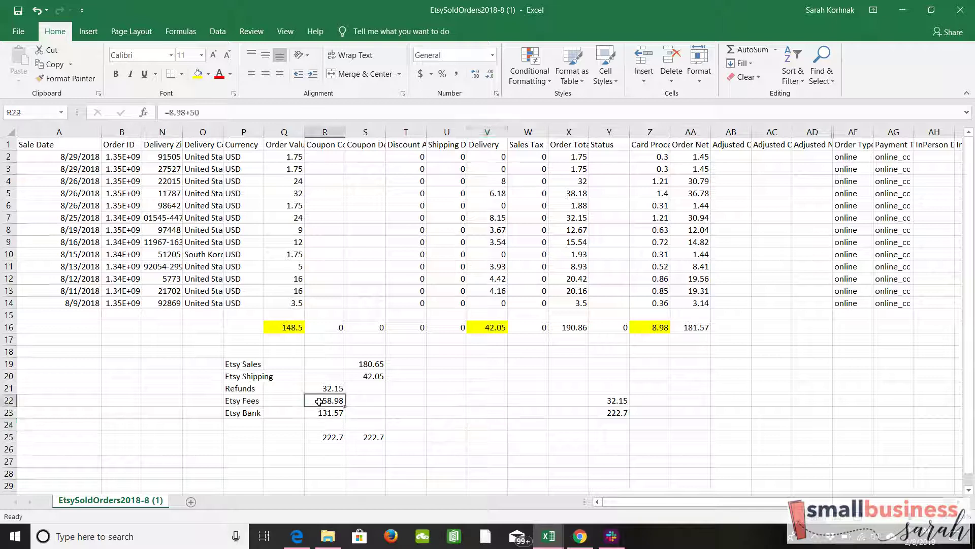
left_click(218, 107)
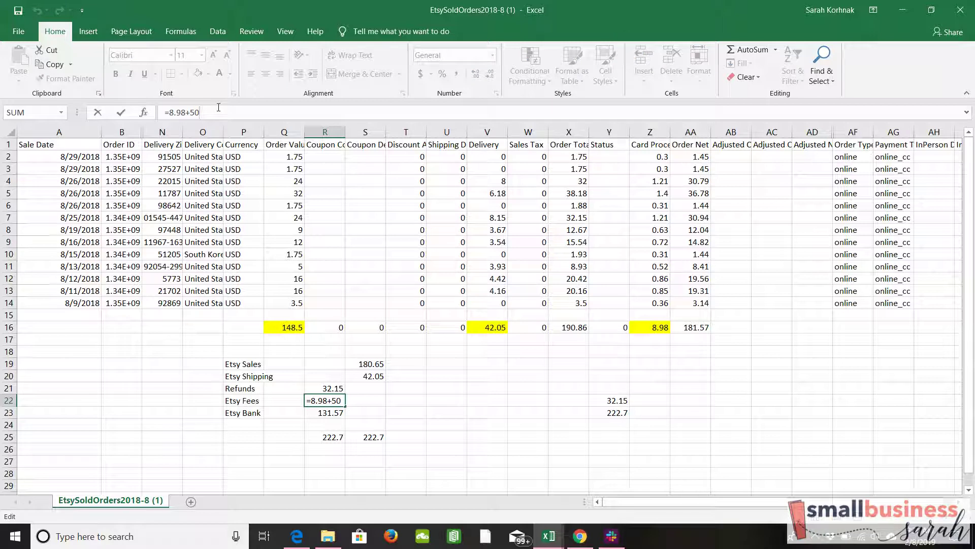
type("-5")
key("Return")
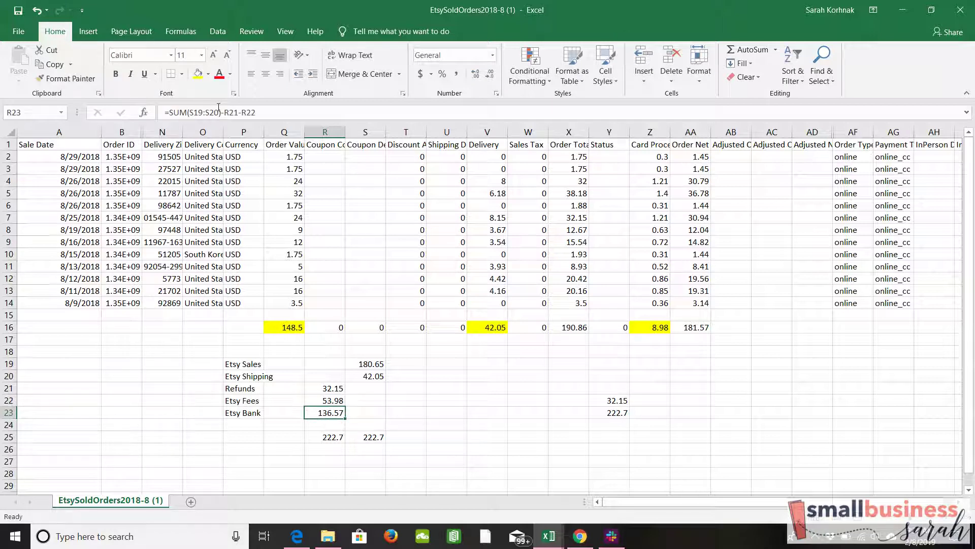
left_click(339, 401)
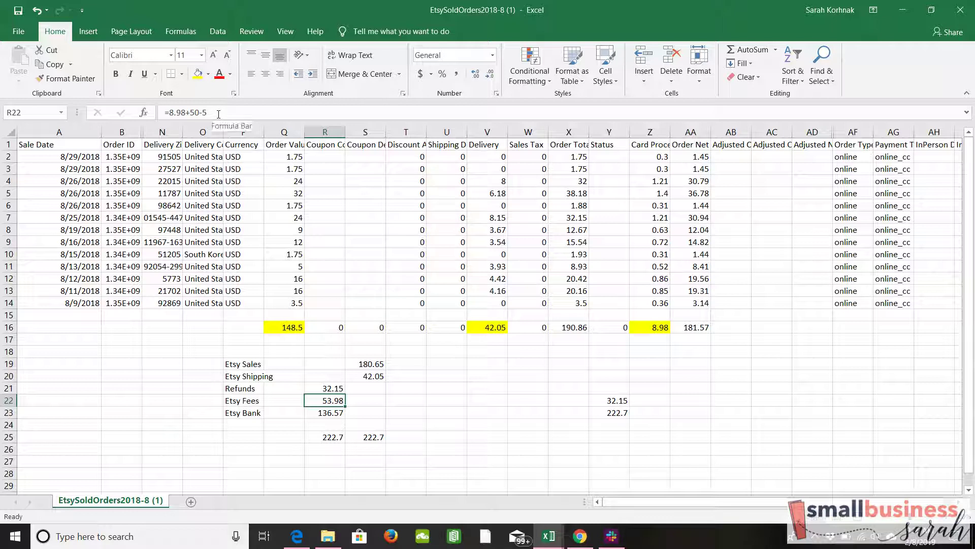
left_click(327, 414)
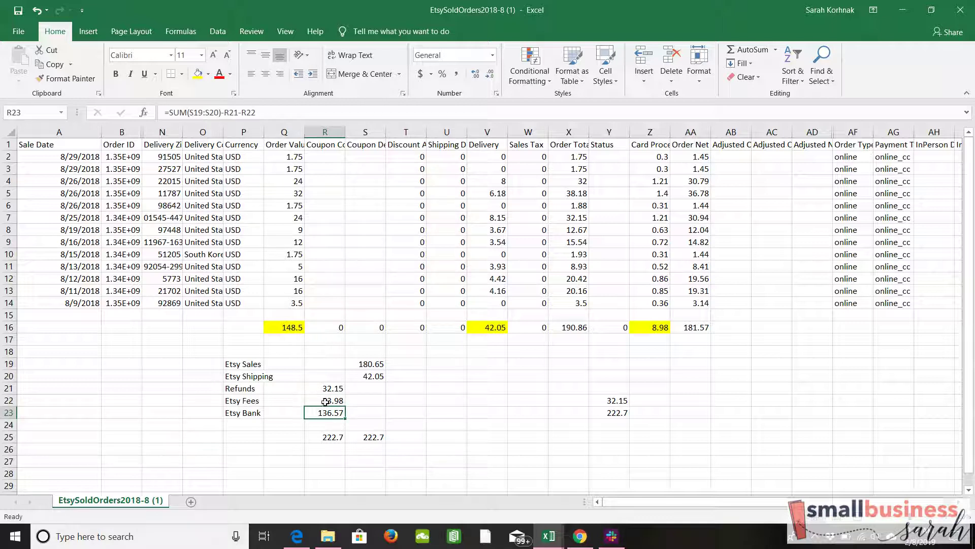
- Raise Etsy Fees by changing cell R22 to =8.98+50+5, and check the Etsy Bank amount in R23
left_click(328, 401)
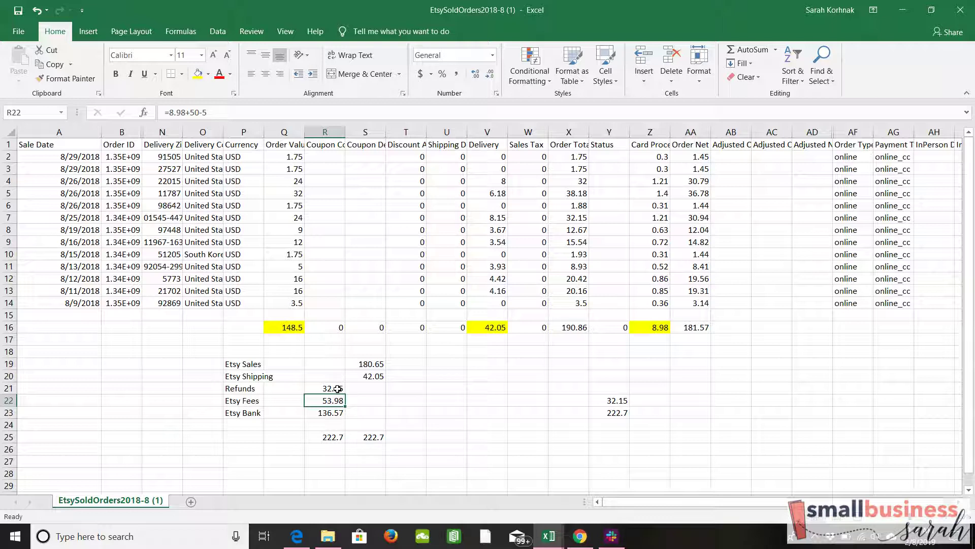
left_click(212, 110)
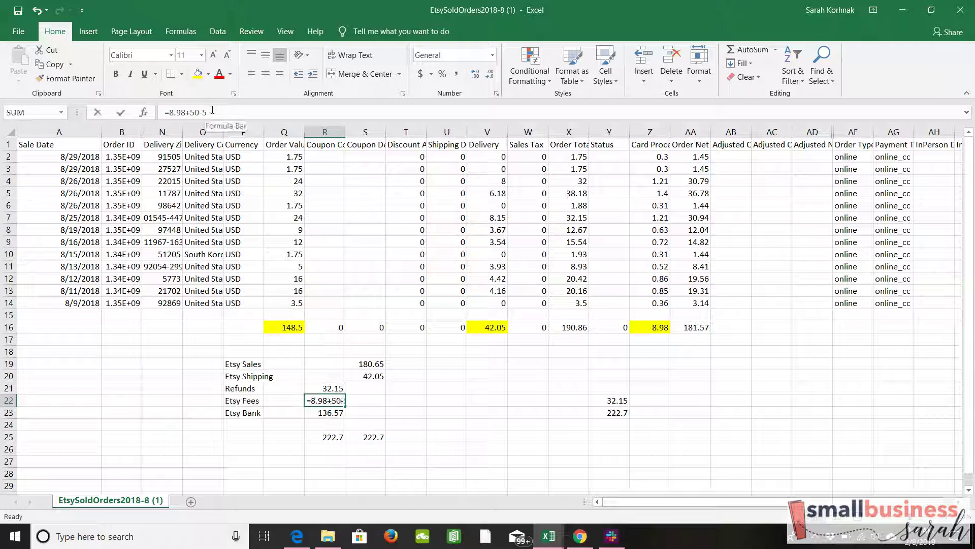
key("BackSpace")
key("BackSpace")
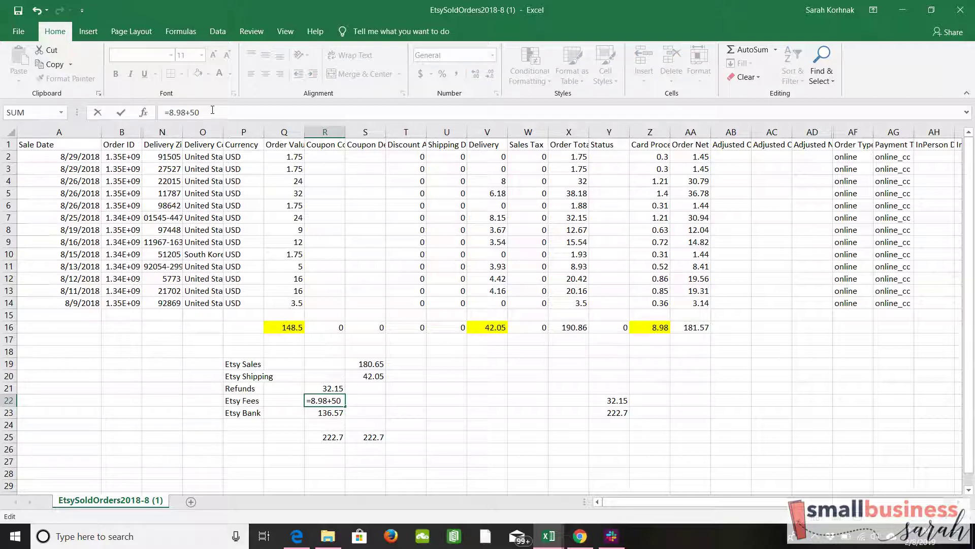
type("+5")
key("Return")
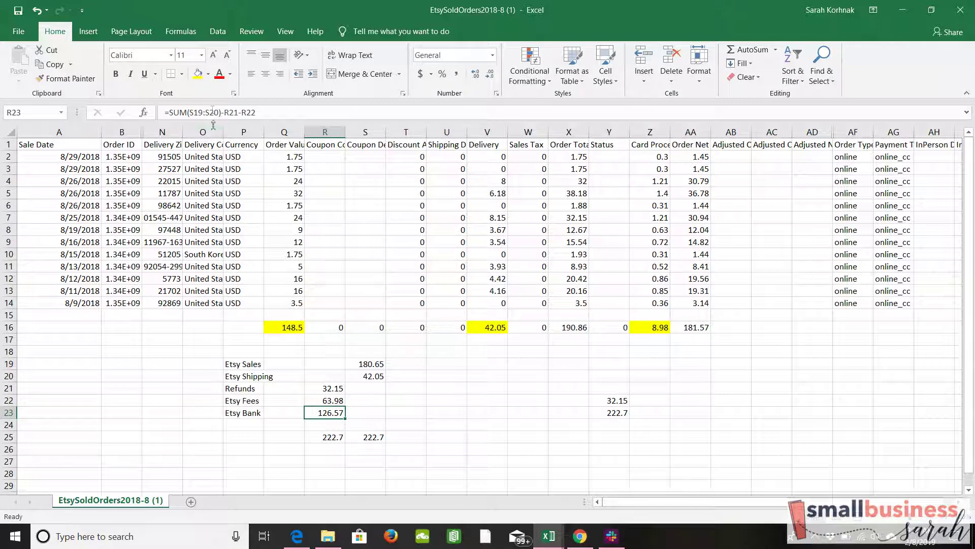
left_click(461, 447)
left_click(320, 413)
left_click(475, 451)
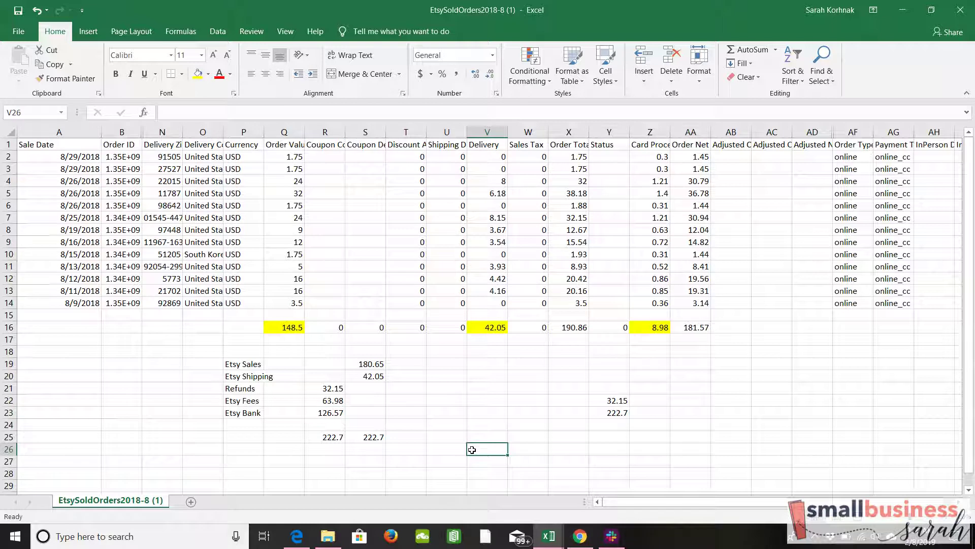
left_click(446, 423)
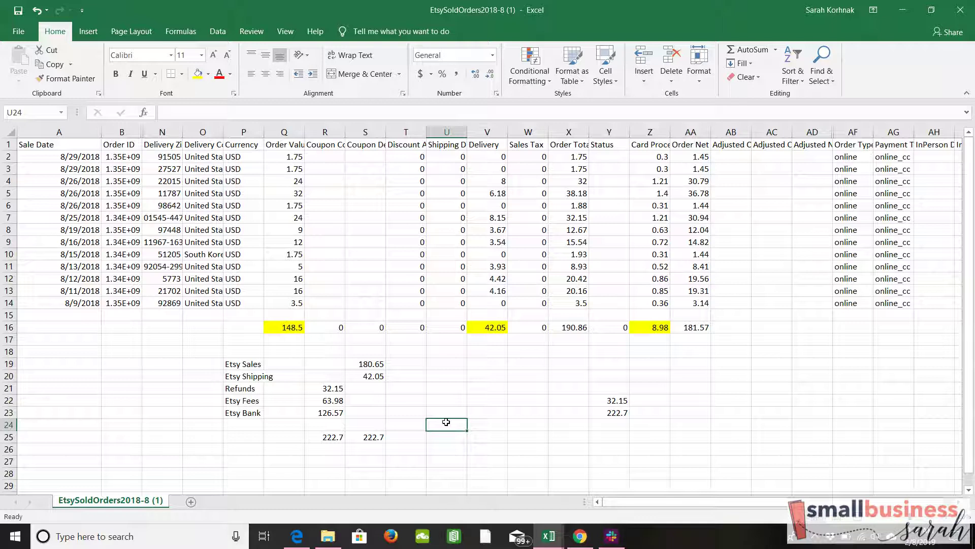
left_click(288, 328)
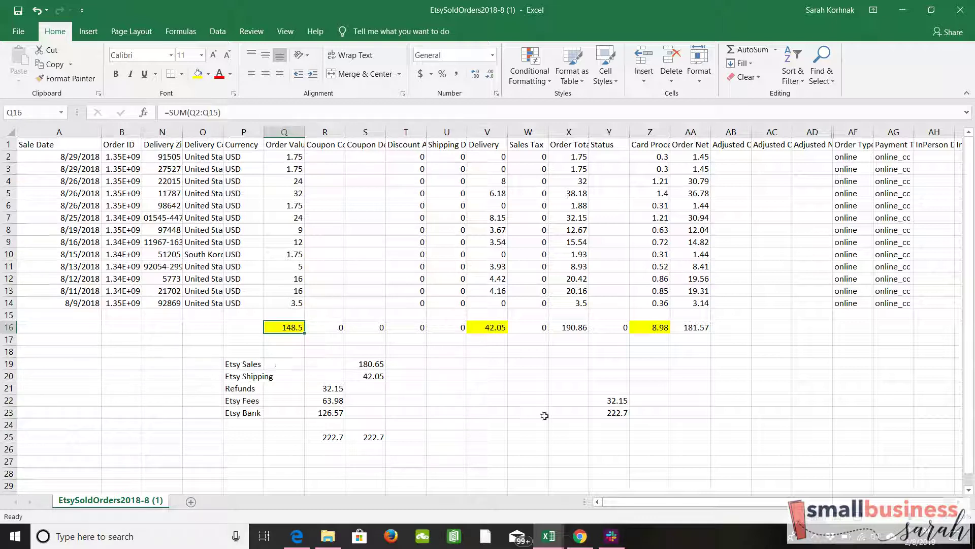